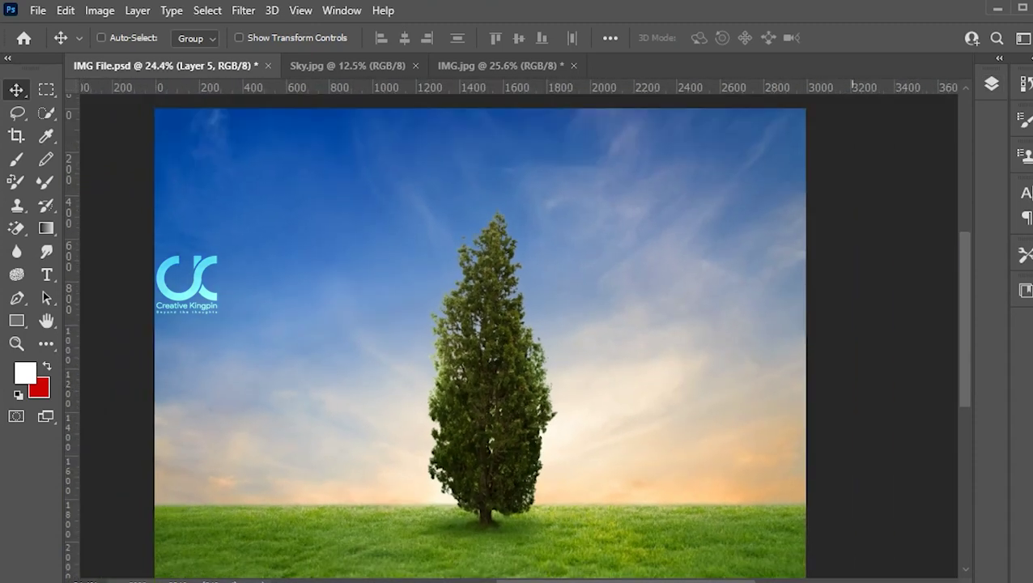
Step: Expand the Layers panel to list IMG File.psd's six layers, Layer 2 through Layer 1
scroll(480, 340, down, 1)
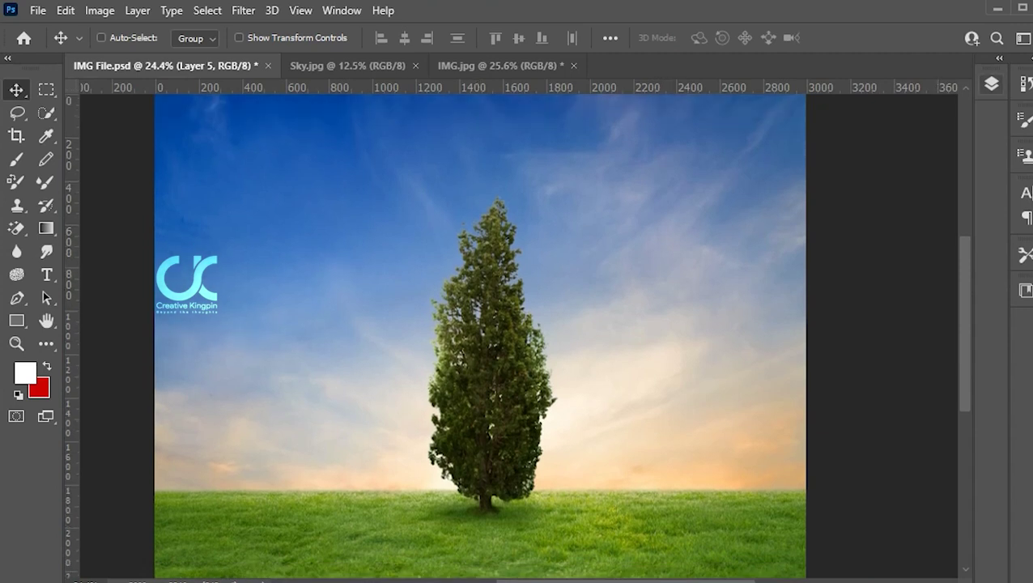
click(991, 84)
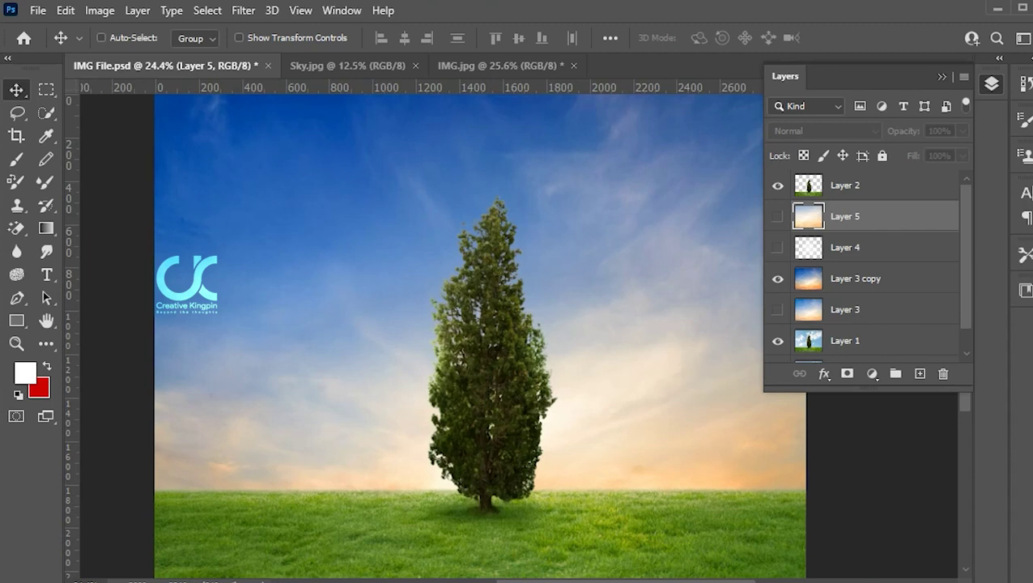
Step: Toggle visibility of Layer 5, Layer 2 and Layer 3 copy to inspect each layer
click(777, 216)
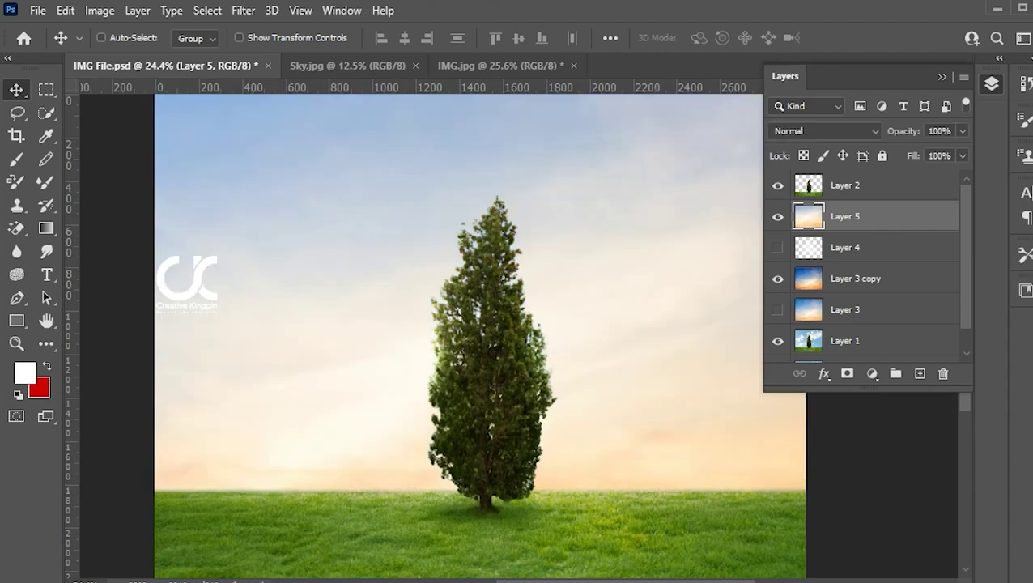
click(777, 216)
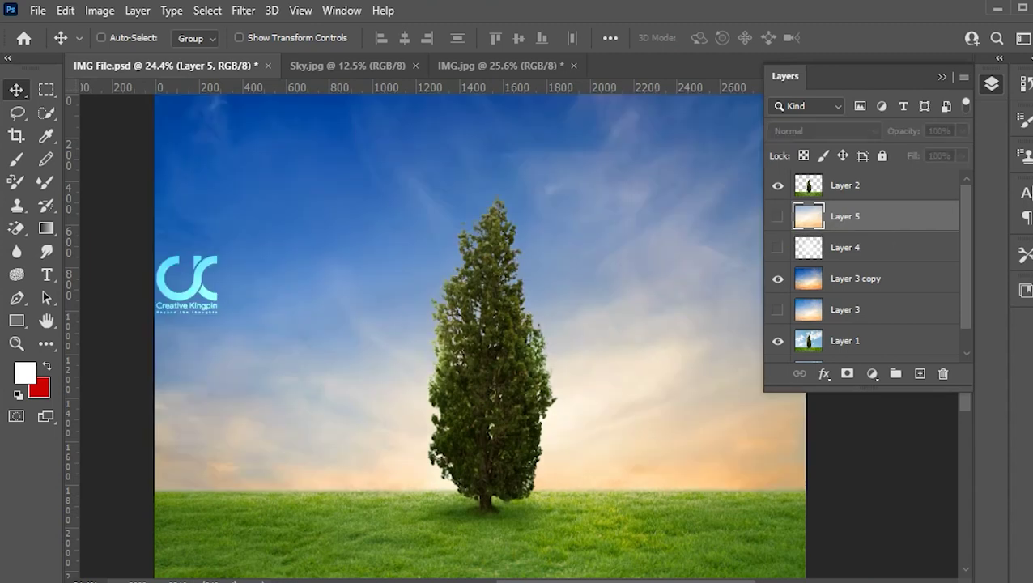
click(777, 185)
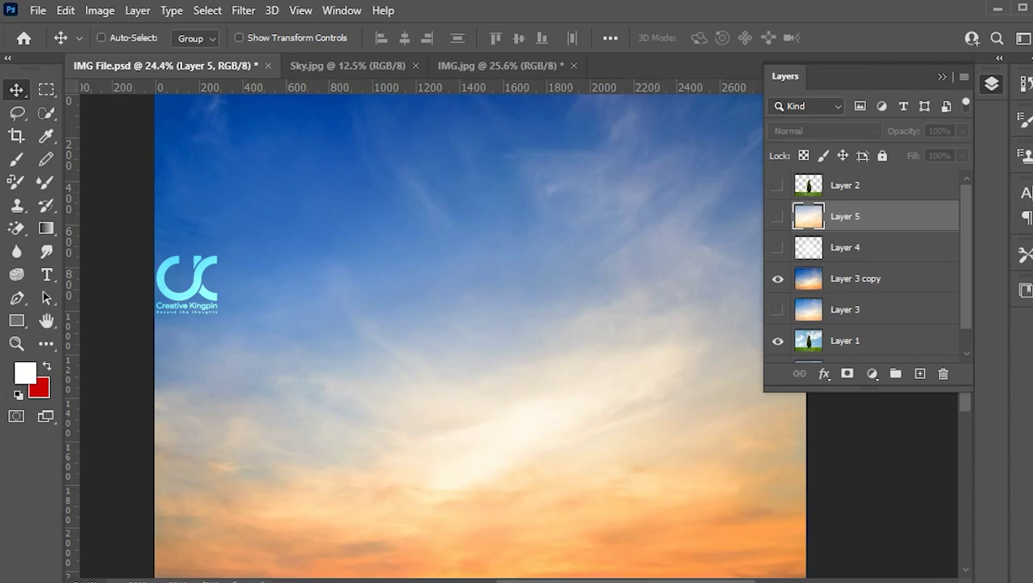
click(777, 278)
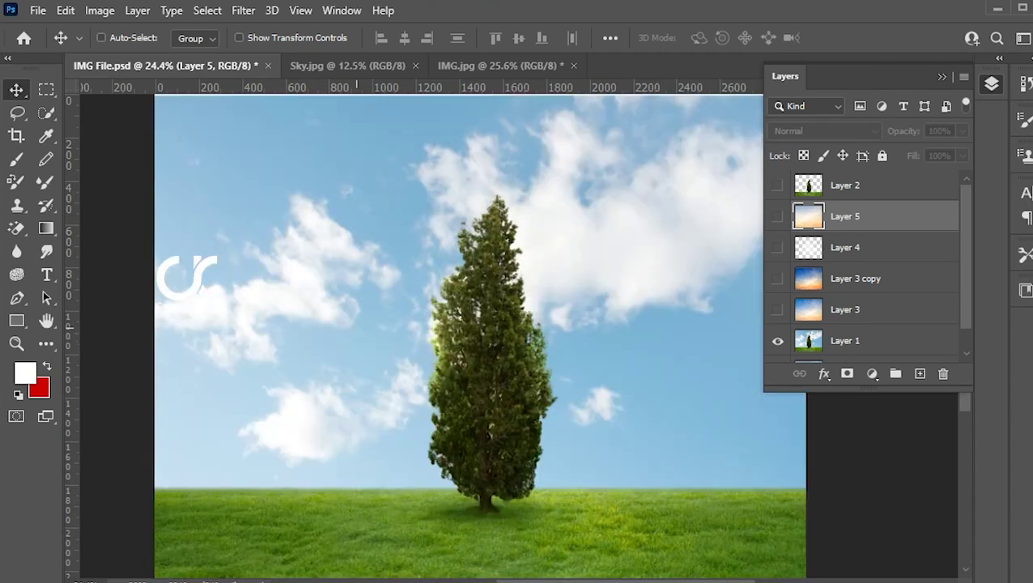
scroll(517, 336, up, 2)
scroll(518, 336, down, 4)
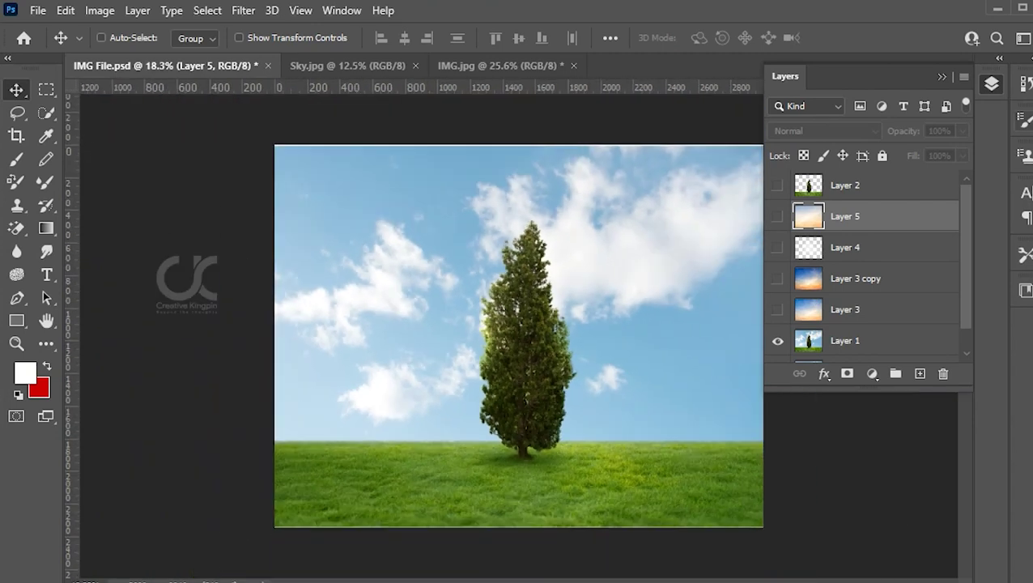
Step: Detach the Layers panel from the dock into a floating panel
drag(785, 76, 890, 164)
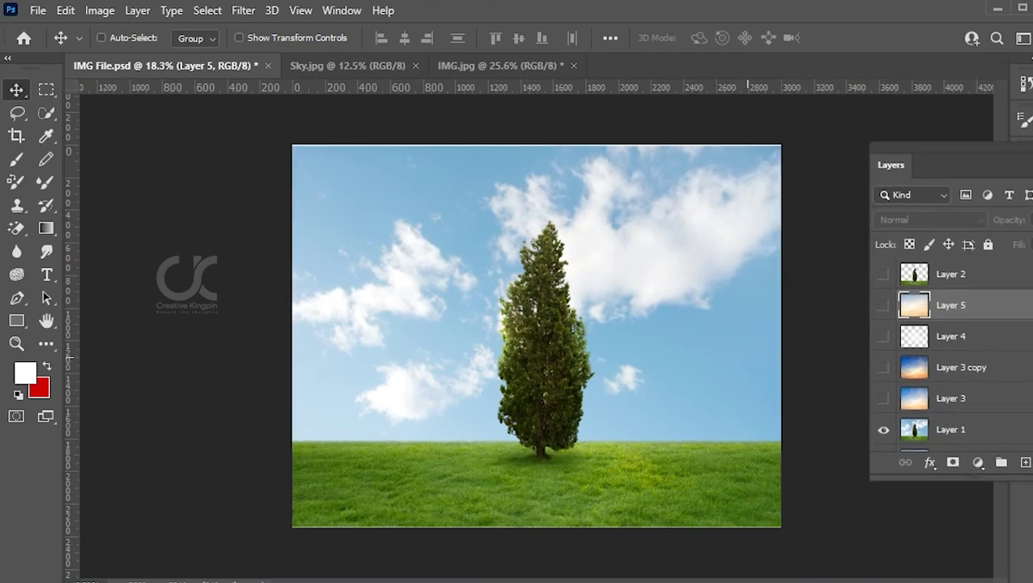
scroll(728, 344, down, 1)
scroll(723, 342, up, 1)
scroll(724, 342, up, 1)
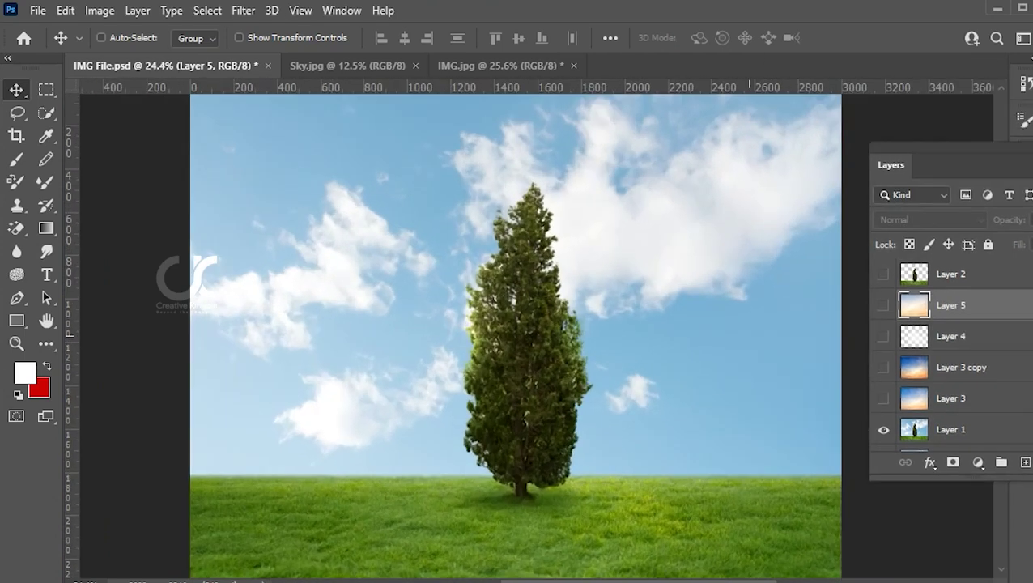
scroll(748, 335, up, 1)
scroll(728, 340, down, 1)
scroll(667, 352, down, 2)
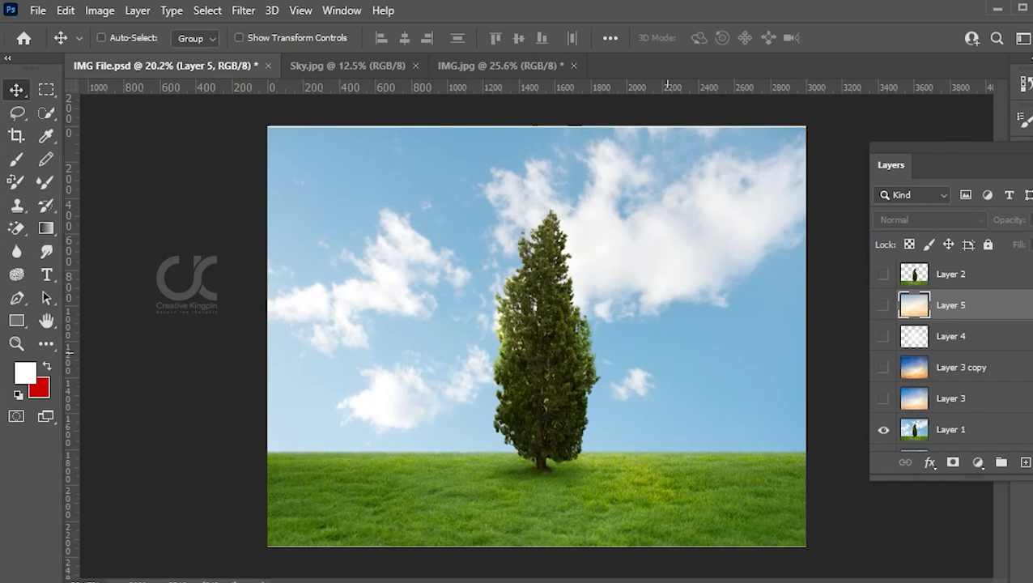
scroll(667, 352, up, 1)
scroll(607, 324, up, 1)
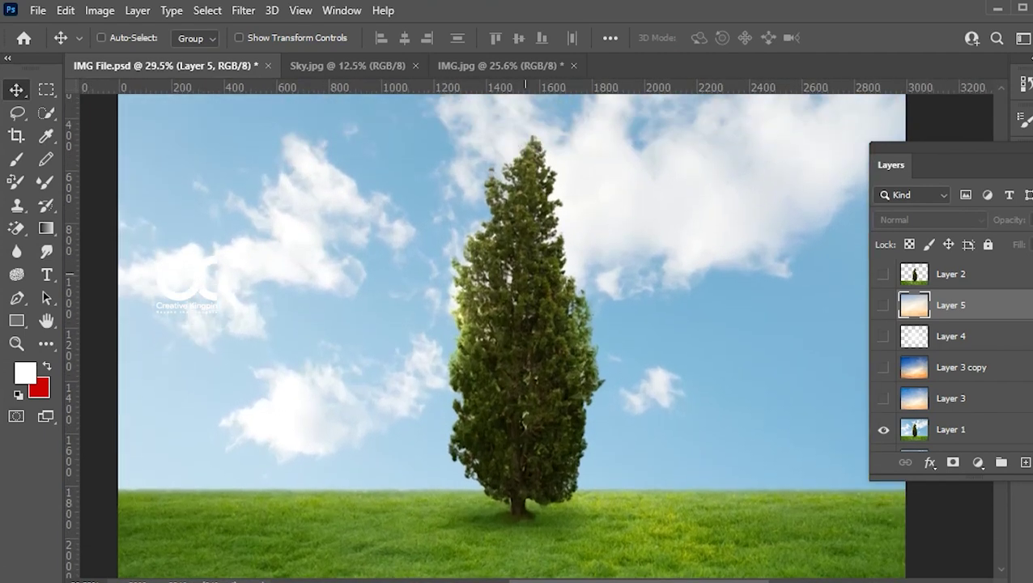
scroll(514, 267, down, 1)
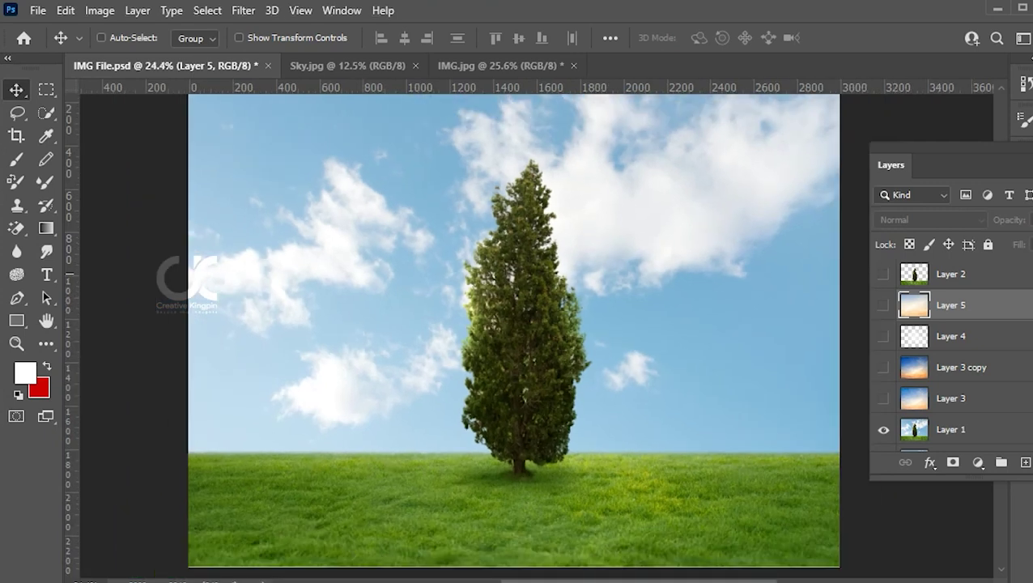
Step: Show Layer 3 copy's sunset sky and Layer 2's tree and grass again
click(883, 367)
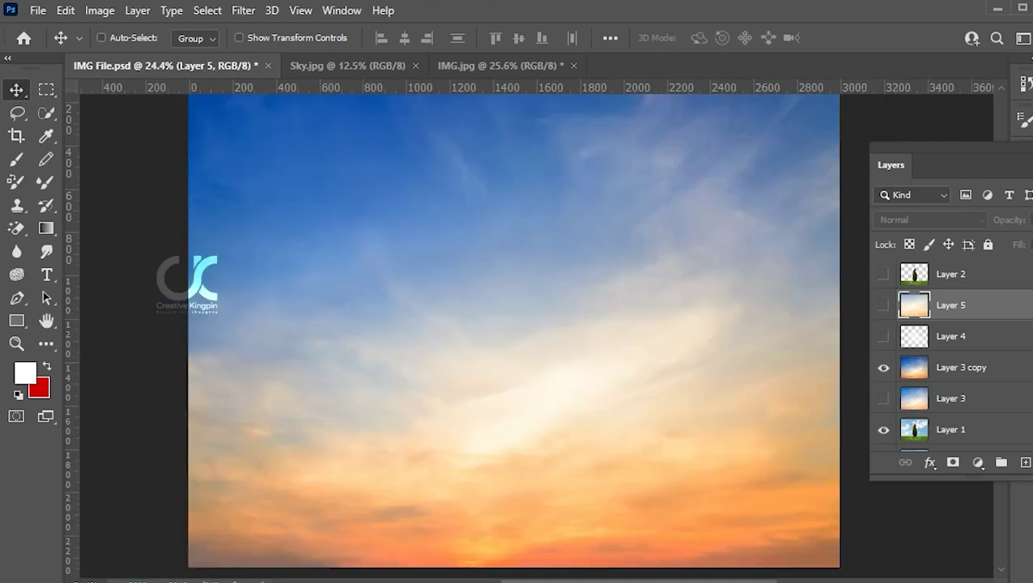
click(883, 273)
scroll(490, 332, up, 1)
scroll(490, 331, down, 1)
scroll(600, 331, down, 1)
scroll(536, 308, up, 1)
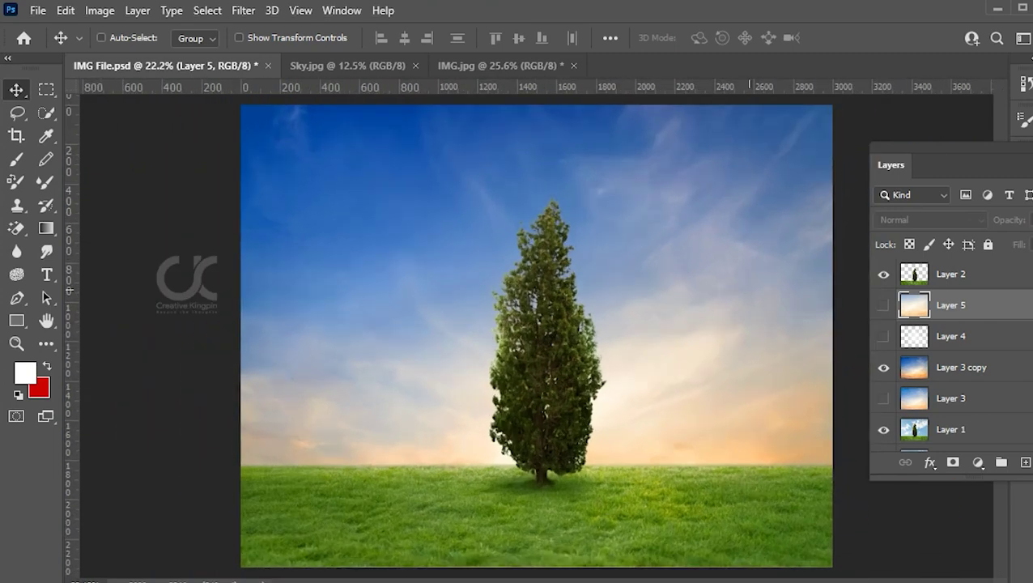
scroll(734, 288, up, 1)
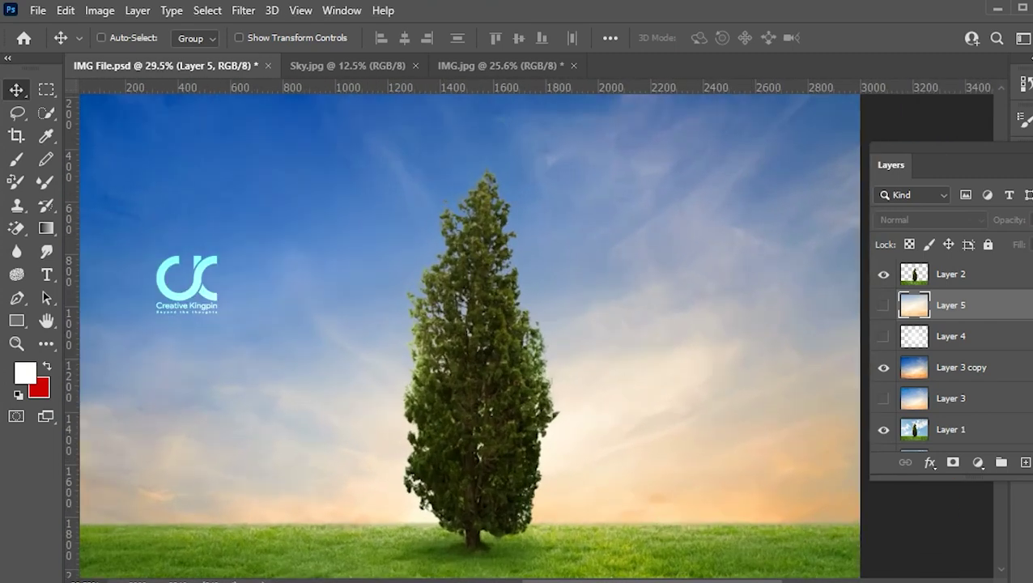
Step: Hide Layer 3 copy and Layer 1, leaving Layer 2's tree and grass on transparency
click(883, 366)
click(883, 429)
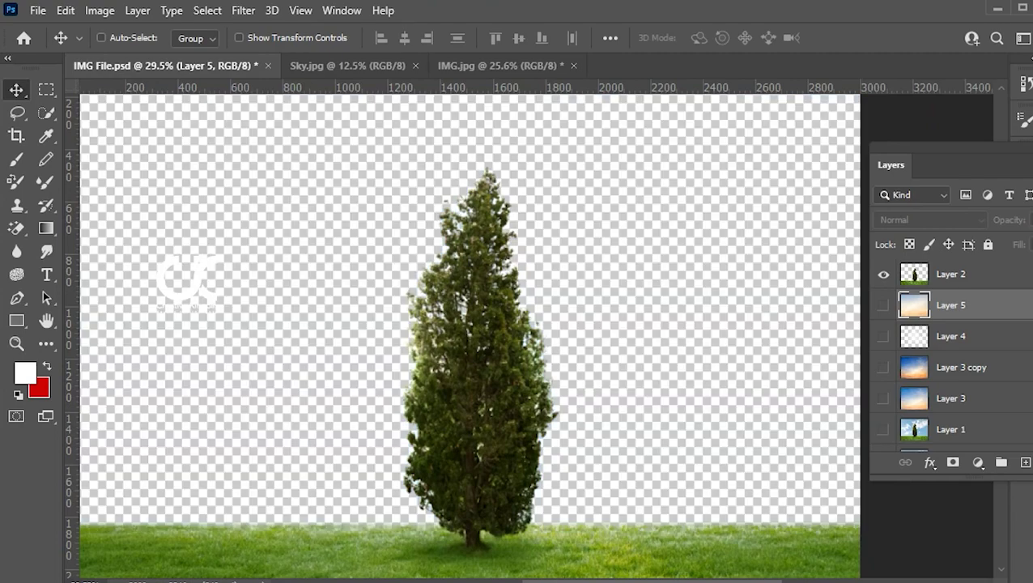
scroll(369, 270, up, 2)
scroll(419, 279, down, 2)
scroll(418, 279, up, 2)
scroll(453, 279, up, 2)
scroll(453, 279, down, 1)
scroll(453, 279, down, 3)
scroll(454, 279, down, 1)
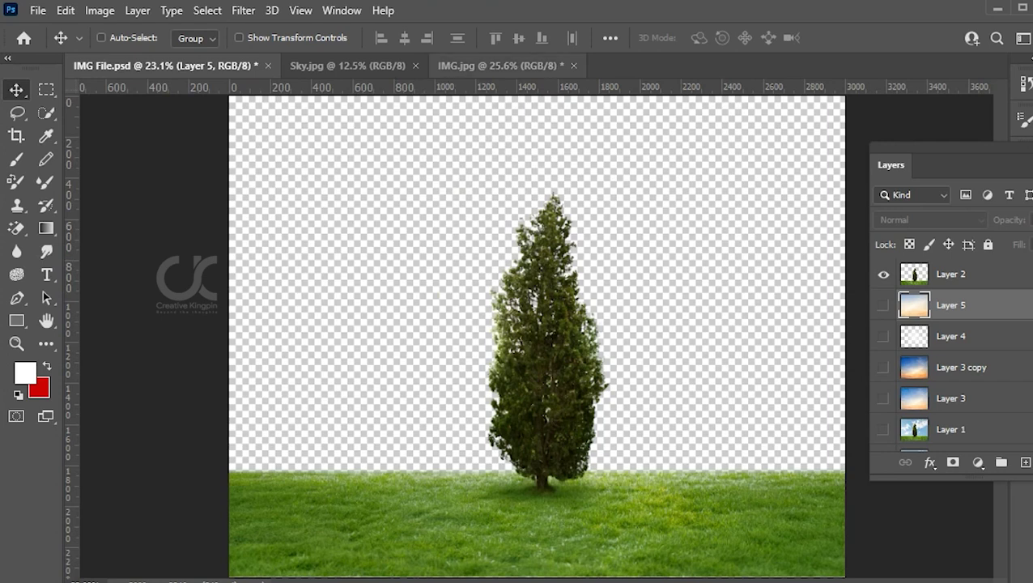
Step: In IMG.jpg, duplicate the Background as Layer 1 and float the Layers panel
click(500, 65)
scroll(537, 335, down, 5)
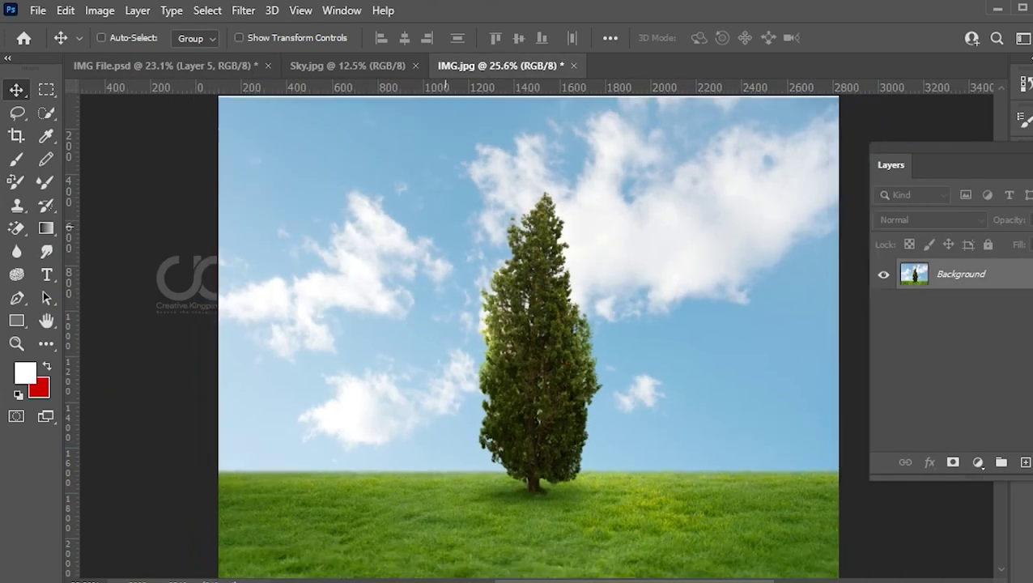
scroll(647, 324, up, 2)
scroll(671, 319, down, 2)
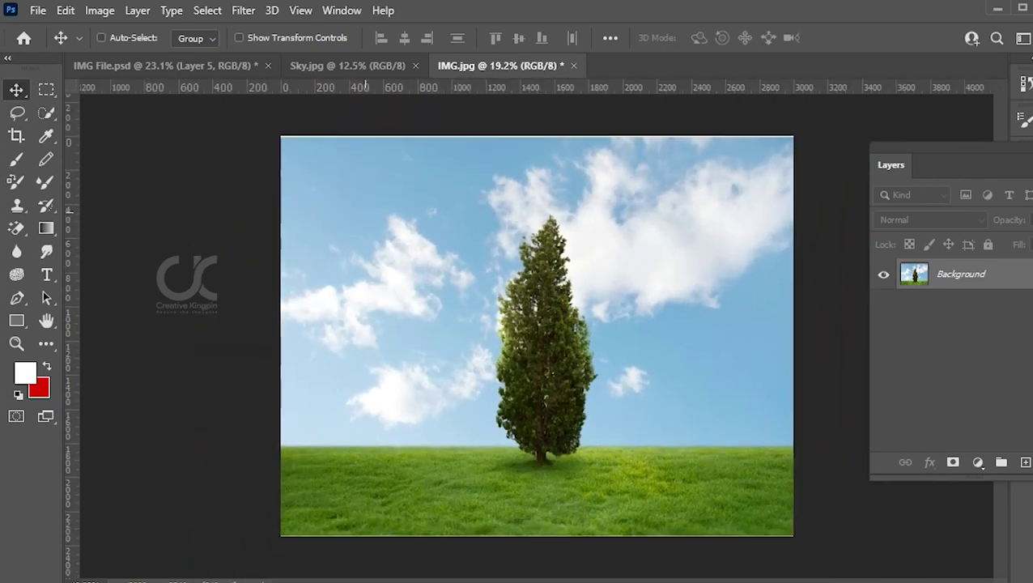
scroll(530, 336, down, 1)
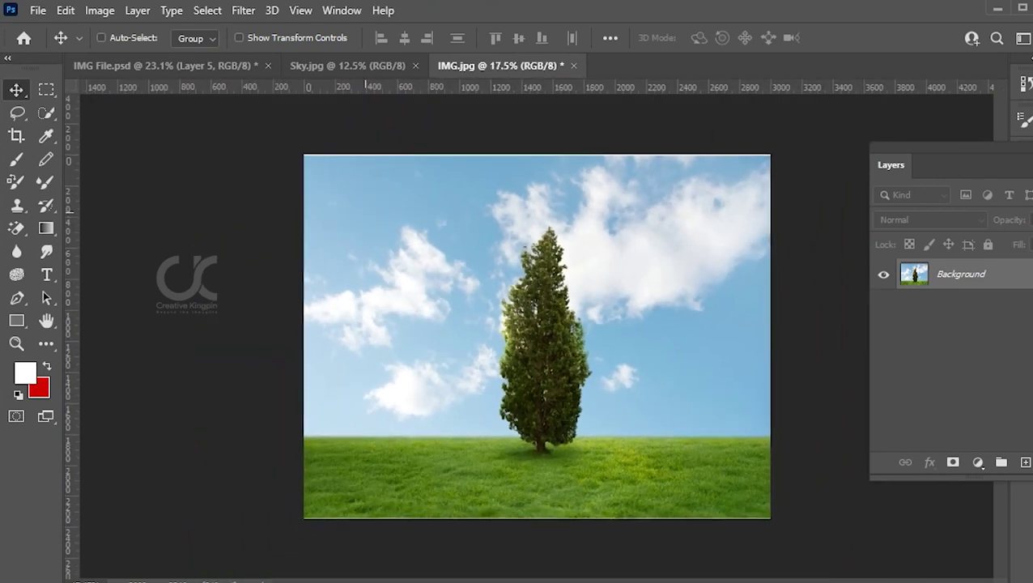
key(ctrl+j)
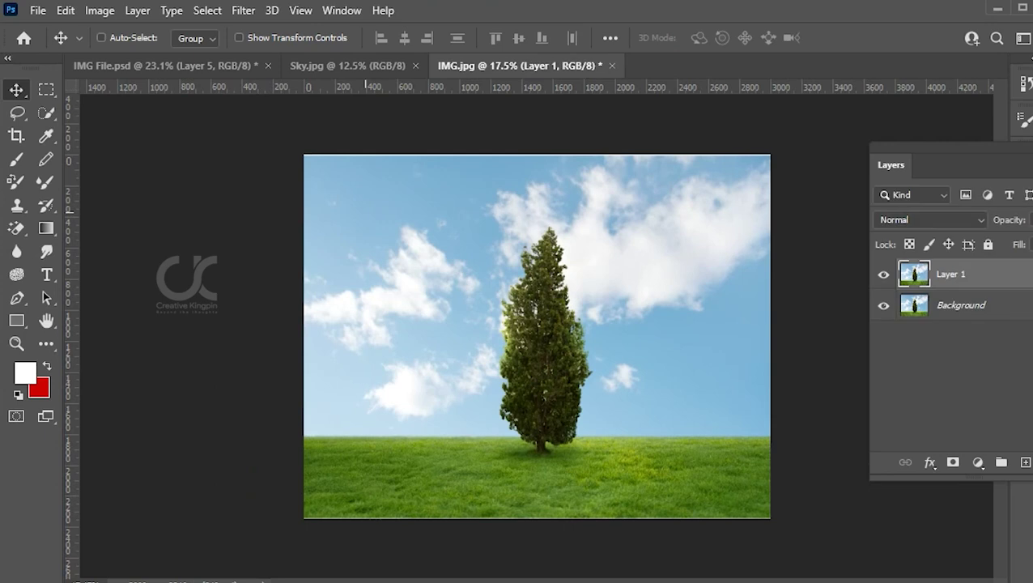
scroll(598, 333, down, 1)
scroll(597, 334, up, 2)
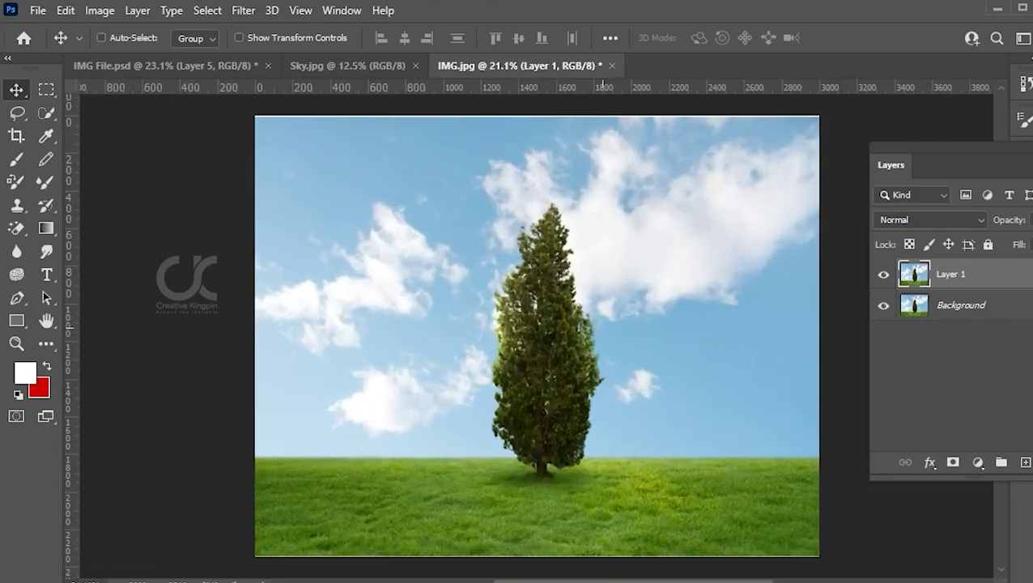
scroll(597, 334, up, 2)
drag(890, 164, 651, 182)
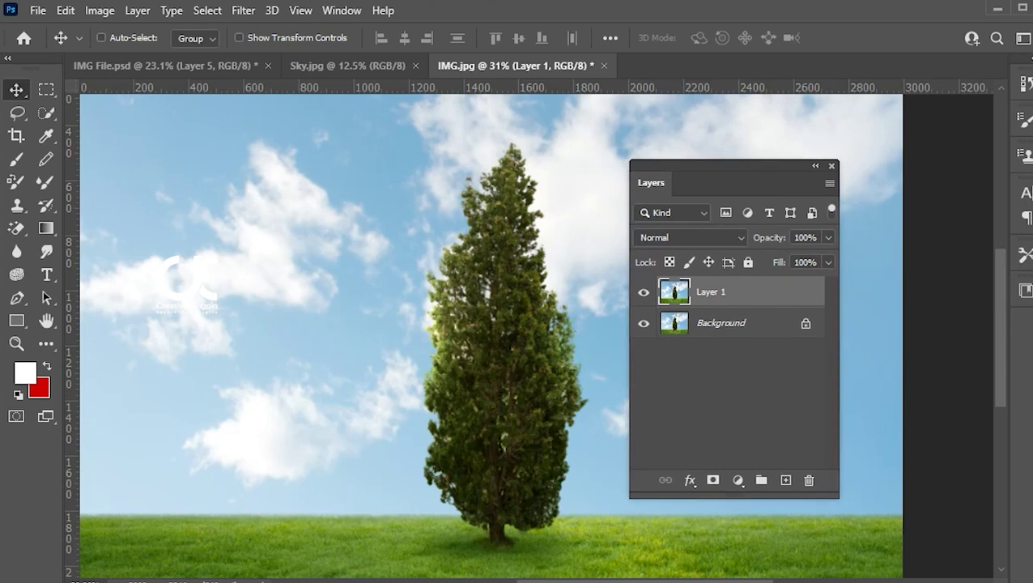
Step: Show the Channels panel and duplicate the Blue channel as Blue copy
click(341, 10)
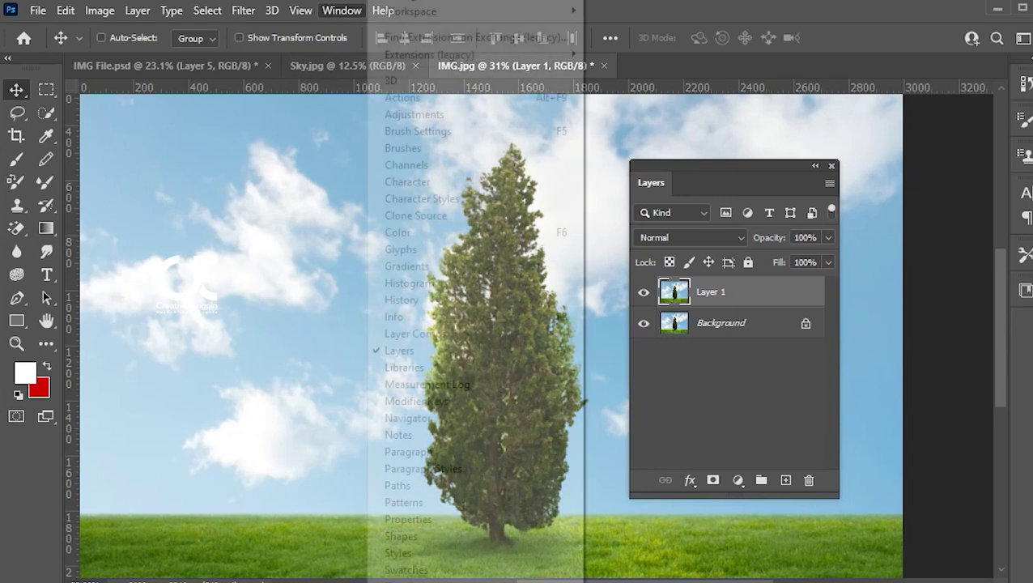
click(406, 164)
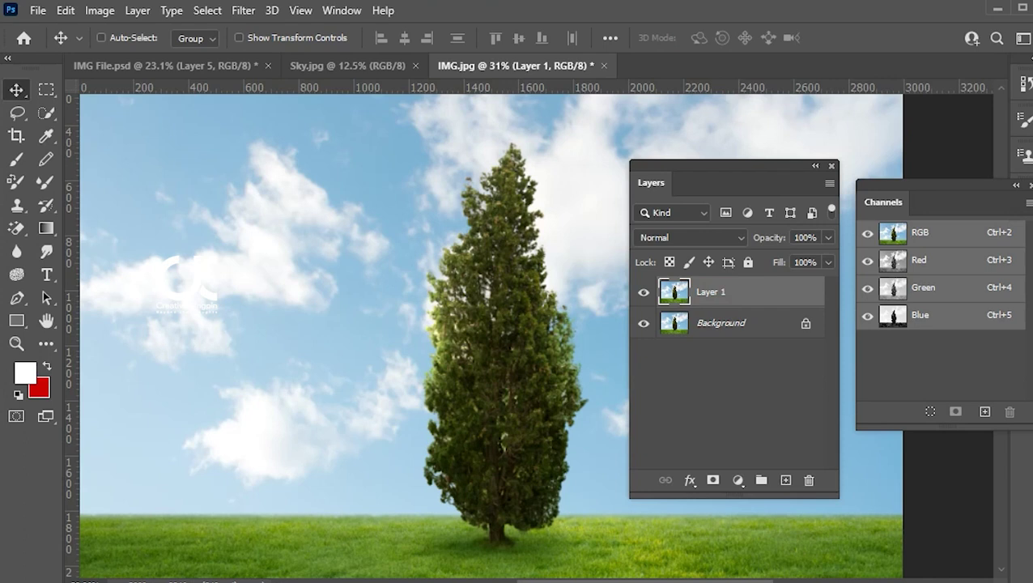
key(ctrl+5)
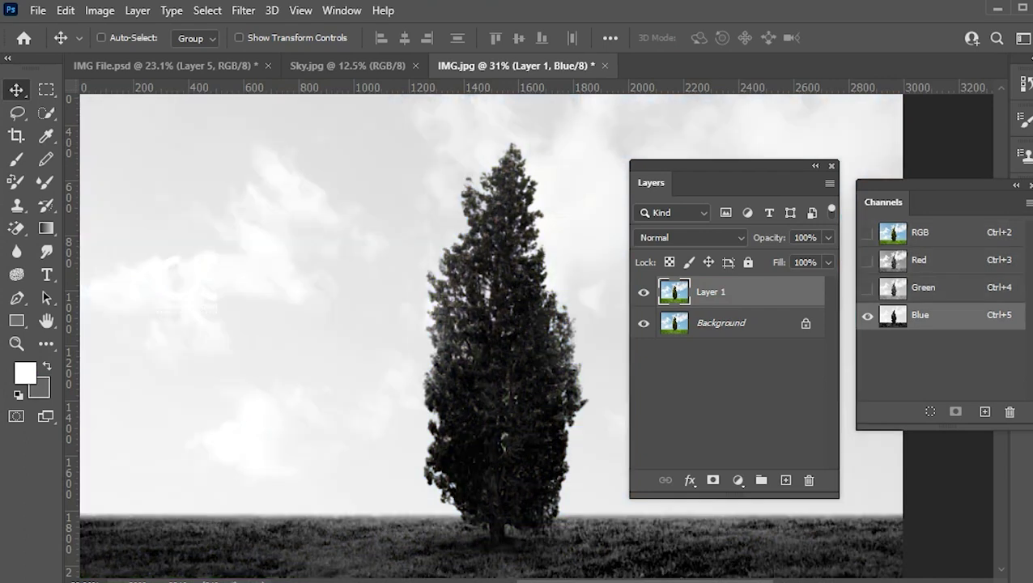
drag(920, 315, 984, 411)
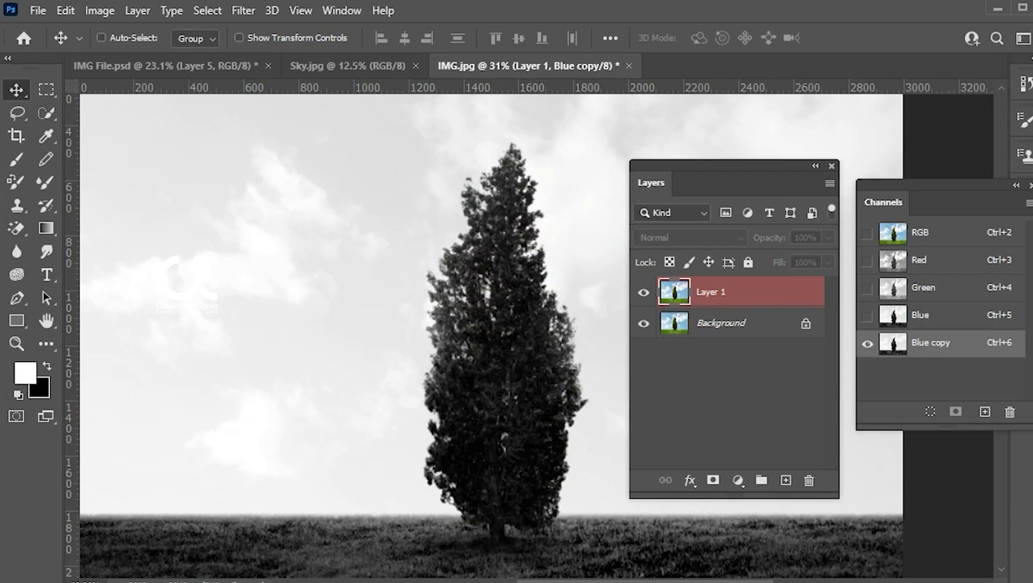
click(100, 10)
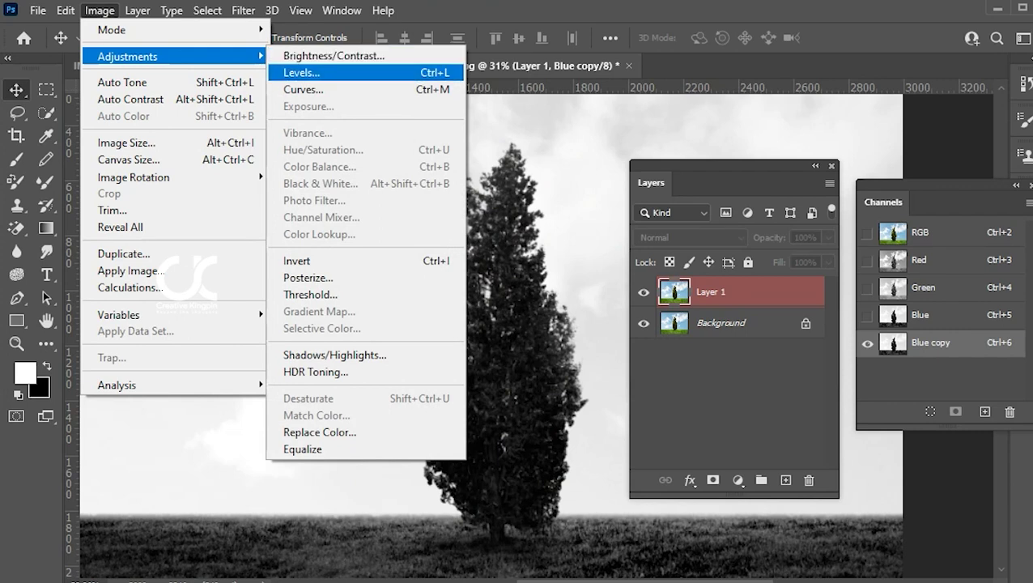
Step: Apply Levels 72, 1.38, 196 to Blue copy, making a black tree on white sky
key(Escape)
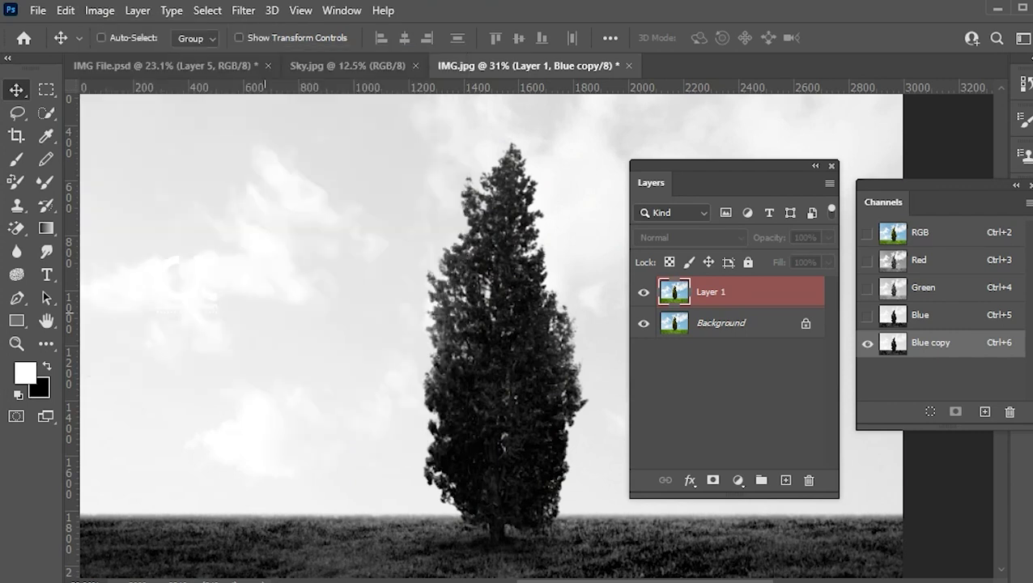
key(ctrl+l)
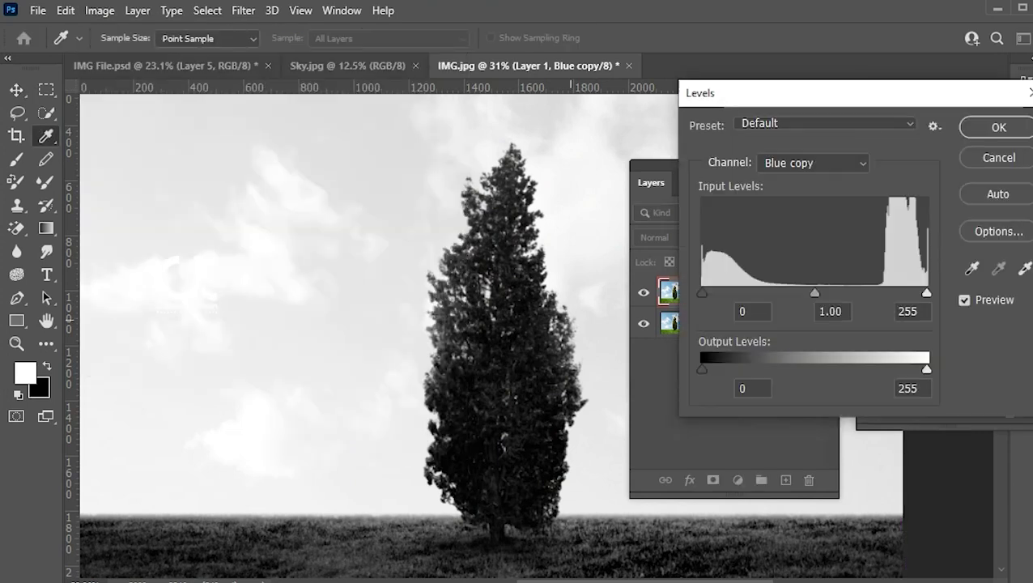
drag(702, 292, 765, 292)
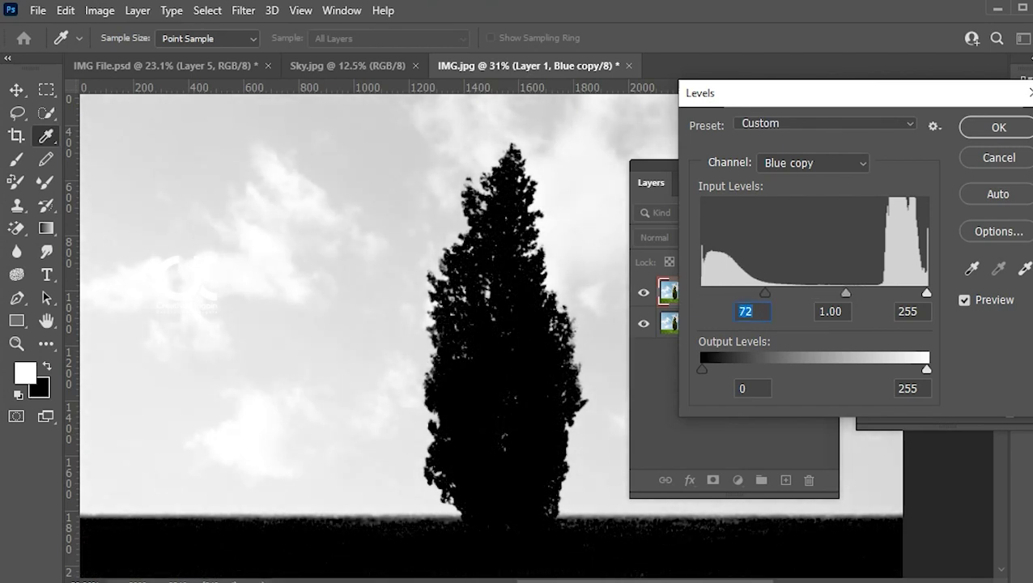
drag(845, 292, 827, 292)
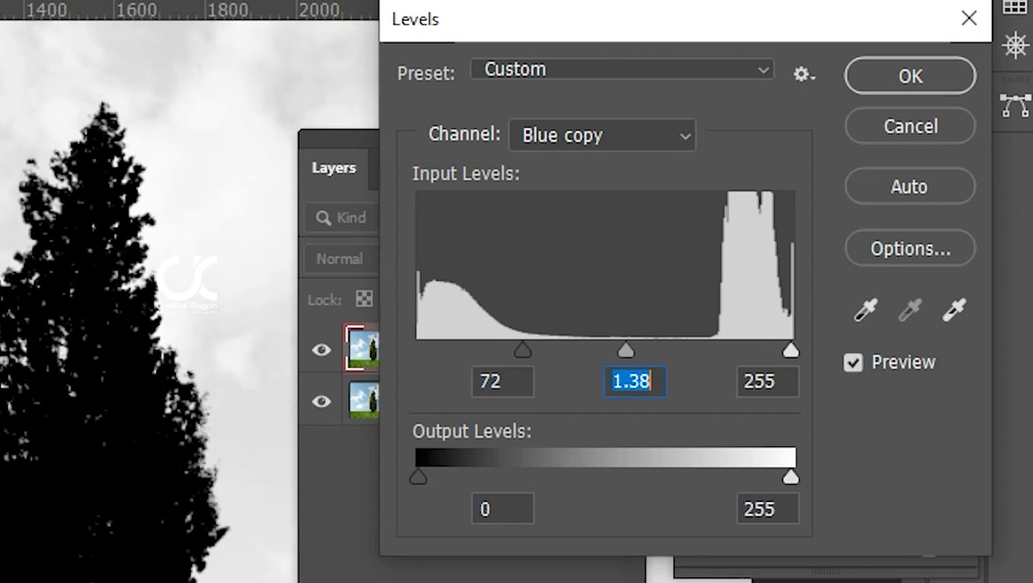
drag(790, 349, 704, 349)
click(991, 126)
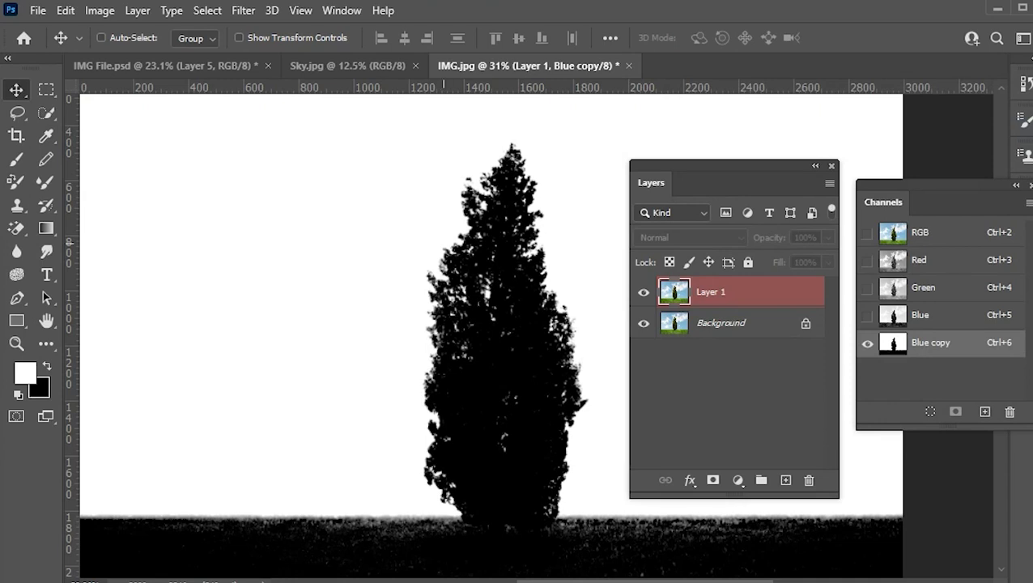
Step: Load the Blue copy channel's white sky as a selection
key(ctrl)
ctrl+click(892, 342)
scroll(541, 196, up, 1)
scroll(541, 197, down, 2)
scroll(540, 197, up, 3)
scroll(586, 275, up, 1)
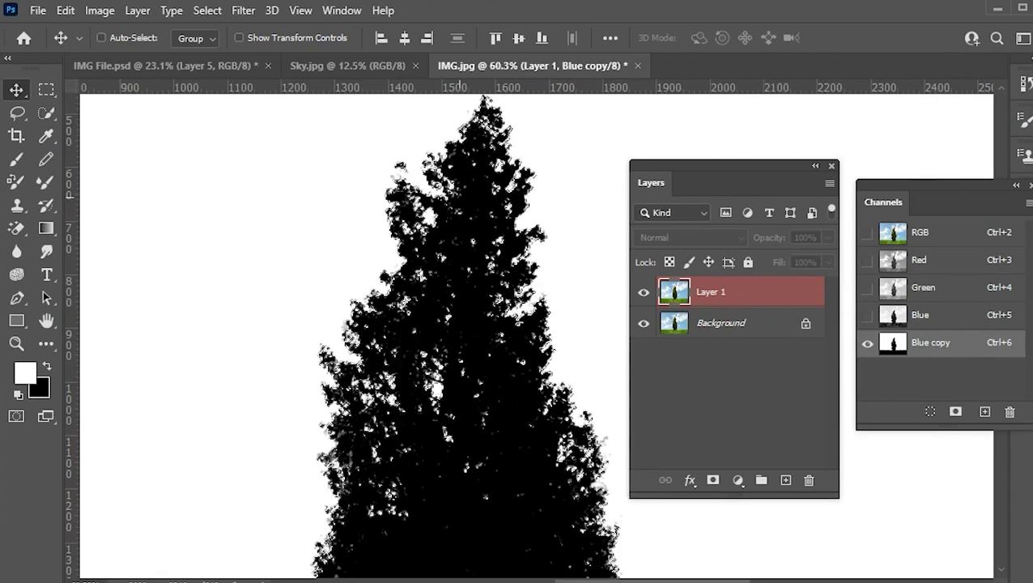
scroll(586, 275, down, 3)
scroll(585, 275, down, 3)
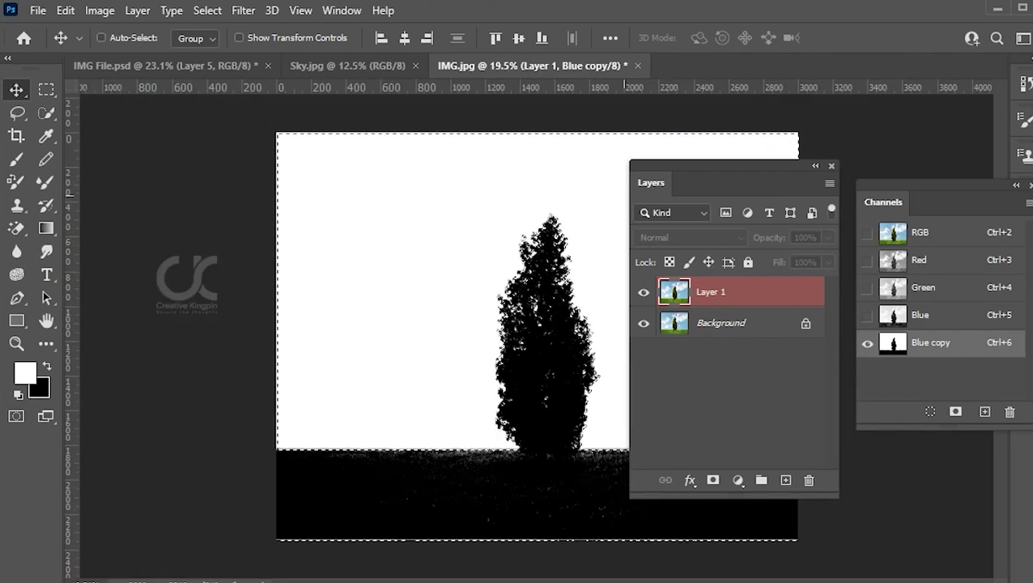
Step: Move the Layers and Channels panels off the canvas and zoom out to the whole image
drag(712, 165, 762, 211)
drag(882, 201, 1021, 194)
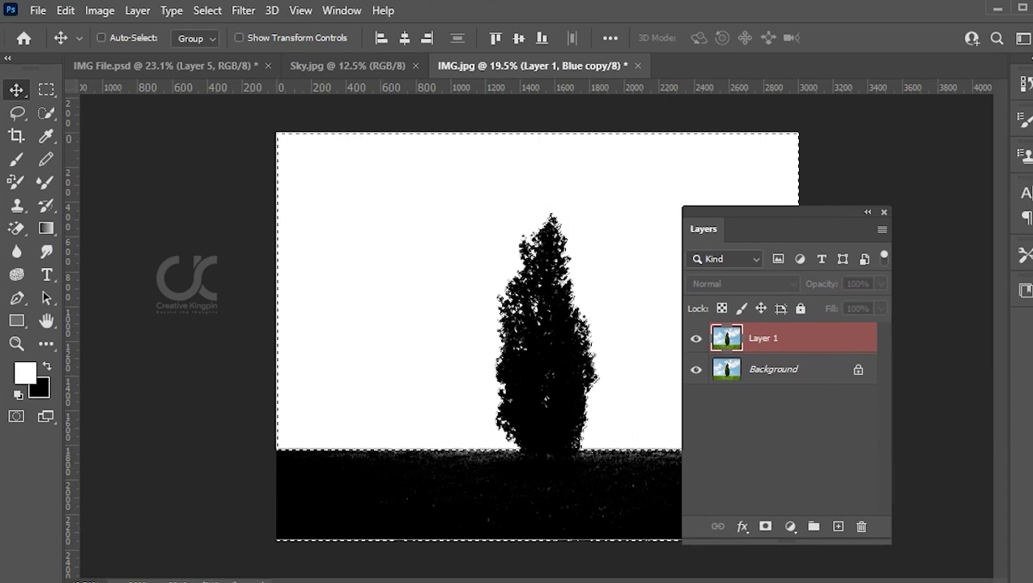
drag(700, 229, 874, 148)
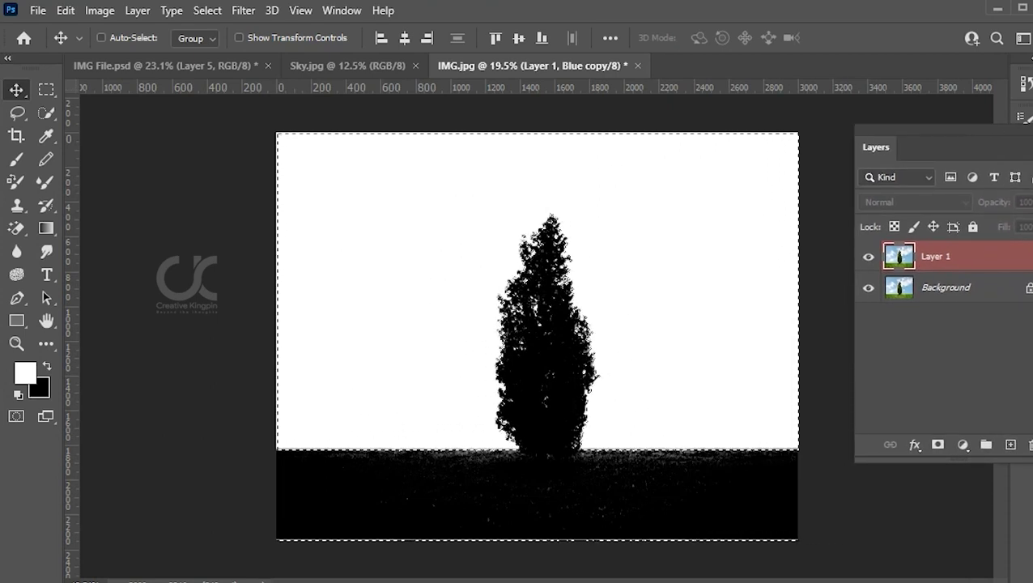
key(ctrl+minus)
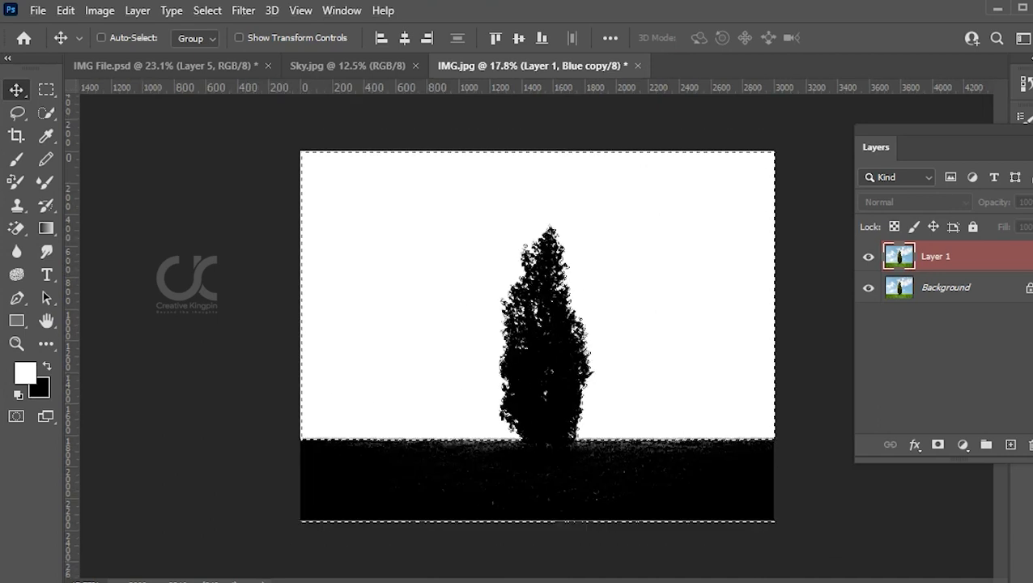
Step: Return to the full-colour RGB composite view
key(ctrl+2)
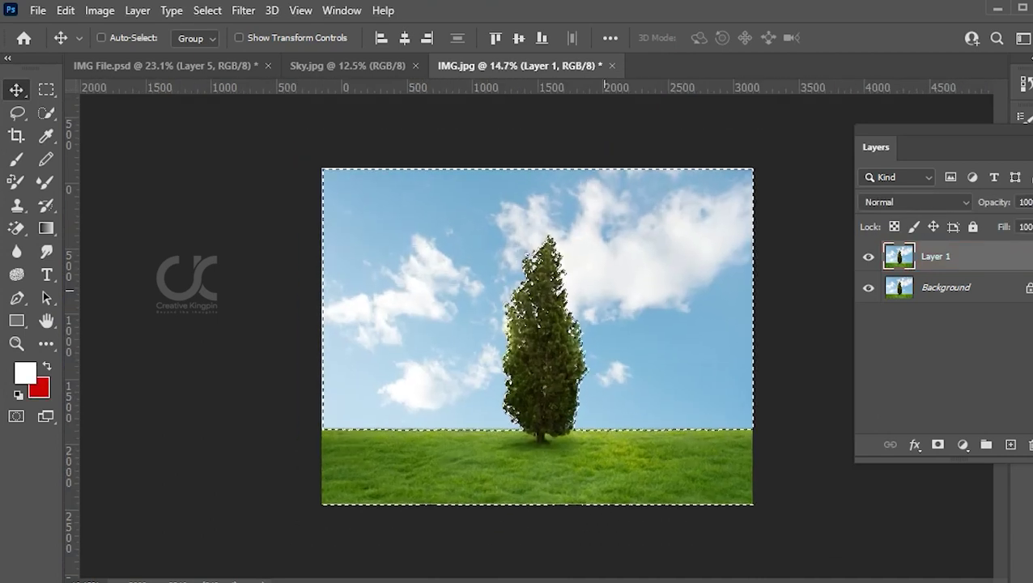
scroll(495, 310, up, 5)
scroll(472, 294, down, 3)
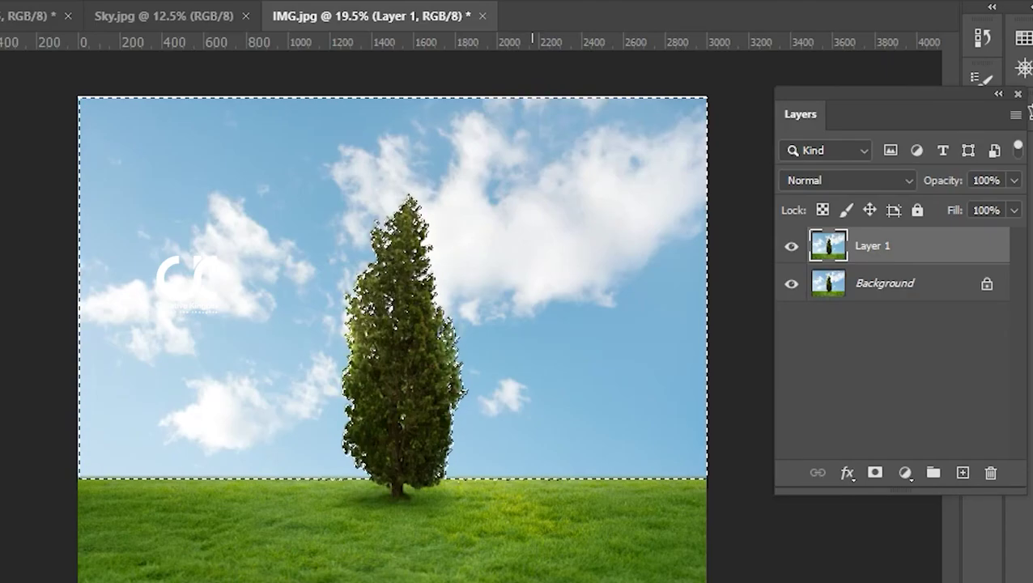
Step: Invert the selection so it covers the tree and grass instead of the sky
key(ctrl+shift+i)
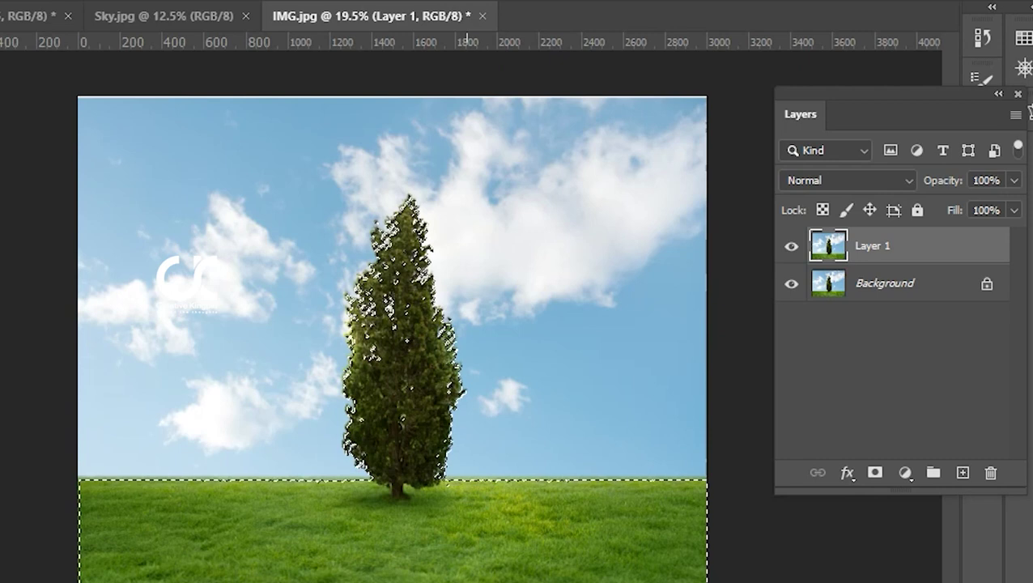
scroll(392, 340, down, 2)
scroll(424, 267, up, 3)
scroll(424, 267, up, 2)
scroll(424, 267, down, 2)
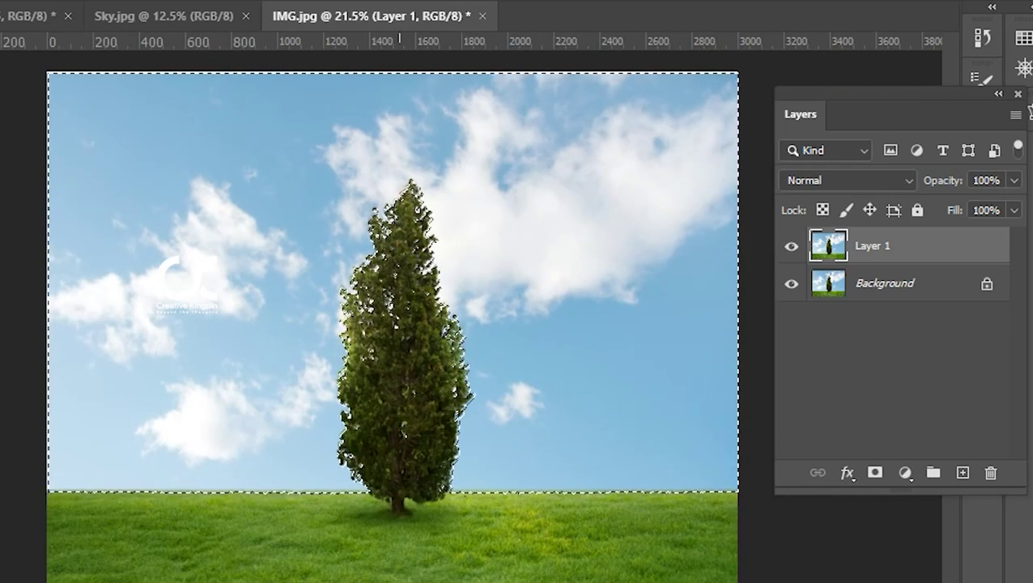
scroll(392, 324, down, 1)
scroll(186, 279, up, 1)
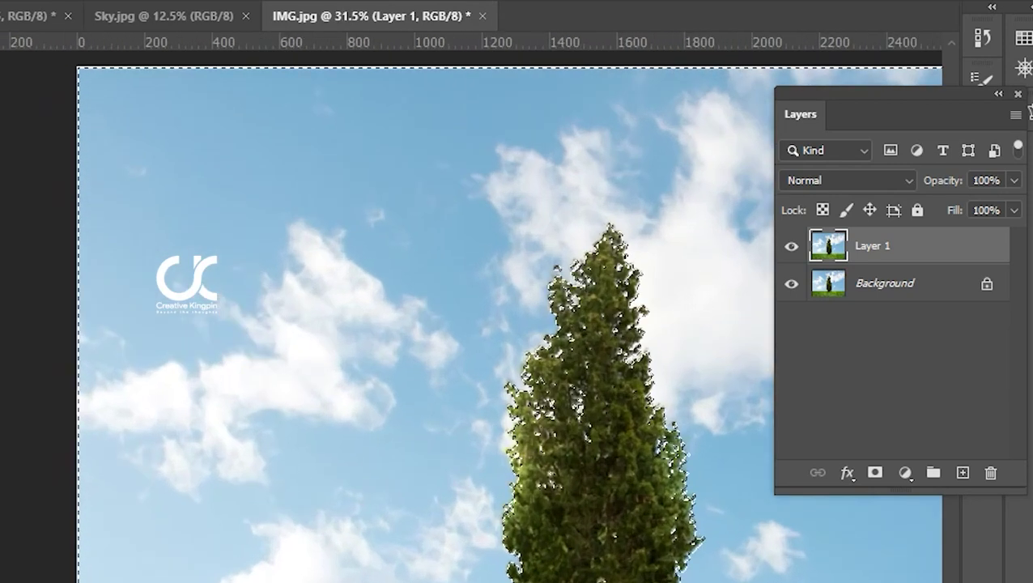
scroll(186, 279, up, 1)
scroll(186, 282, down, 2)
scroll(186, 281, down, 1)
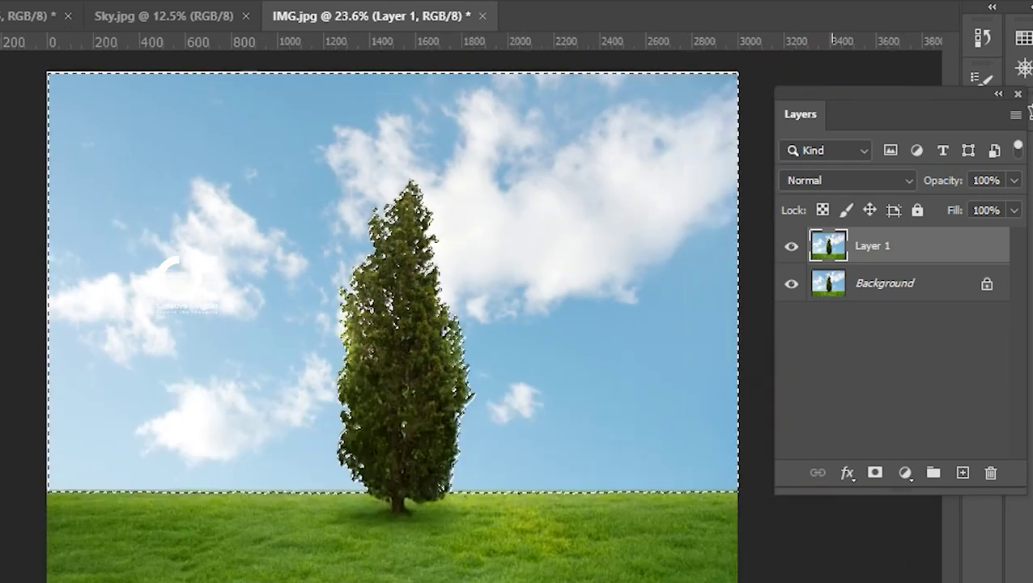
scroll(186, 282, down, 1)
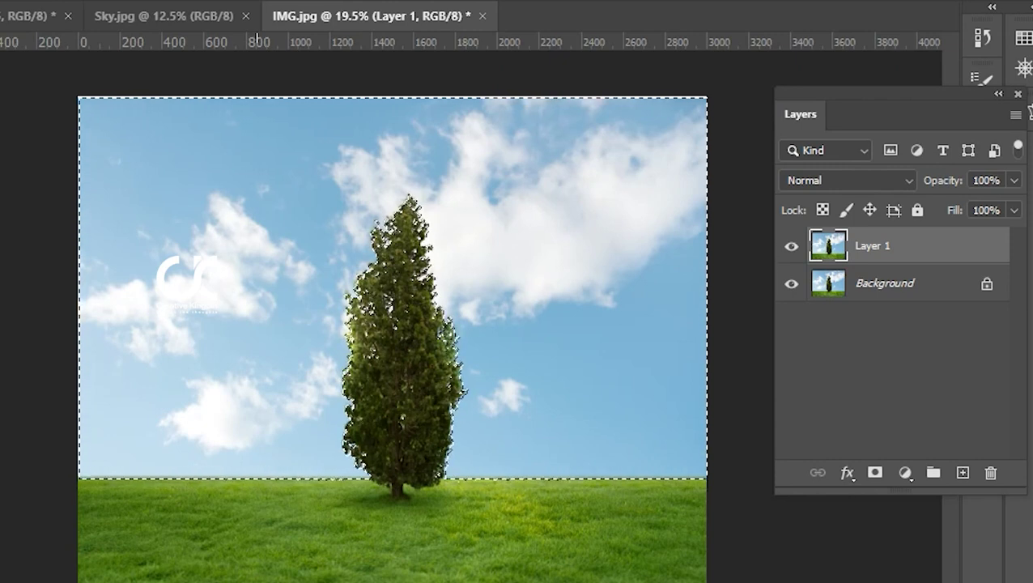
key(ctrl+shift+i)
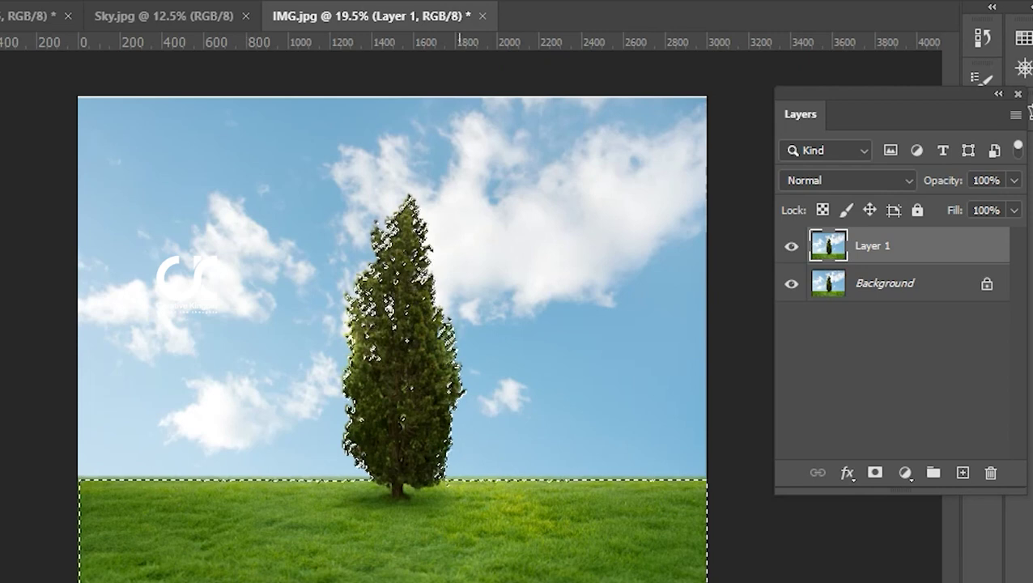
scroll(448, 307, down, 1)
scroll(447, 307, up, 2)
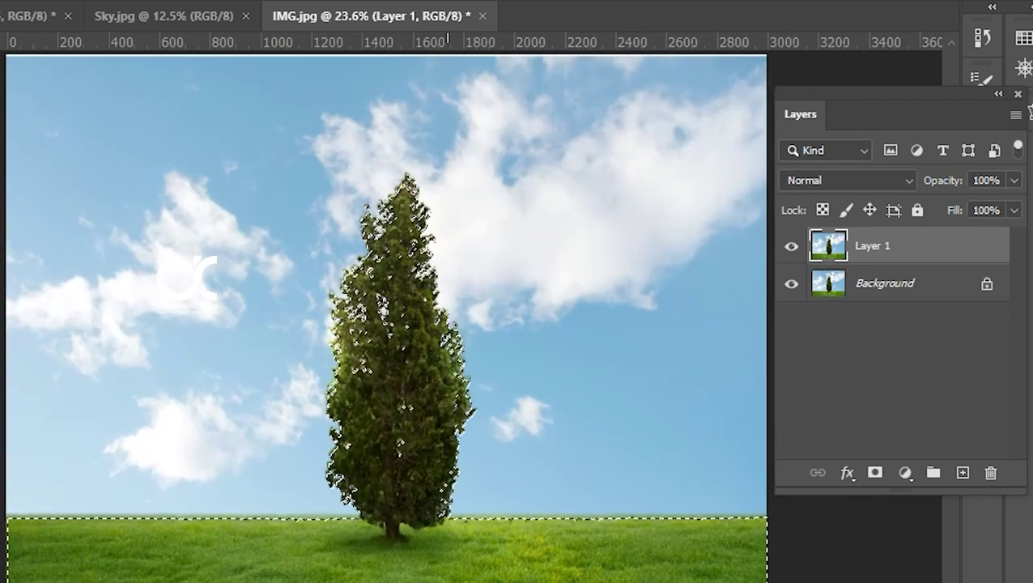
Step: Copy the selected tree and grass to a new Layer 2, hiding Layer 1 and Background
key(ctrl+d)
key(ctrl+shift+alt+n)
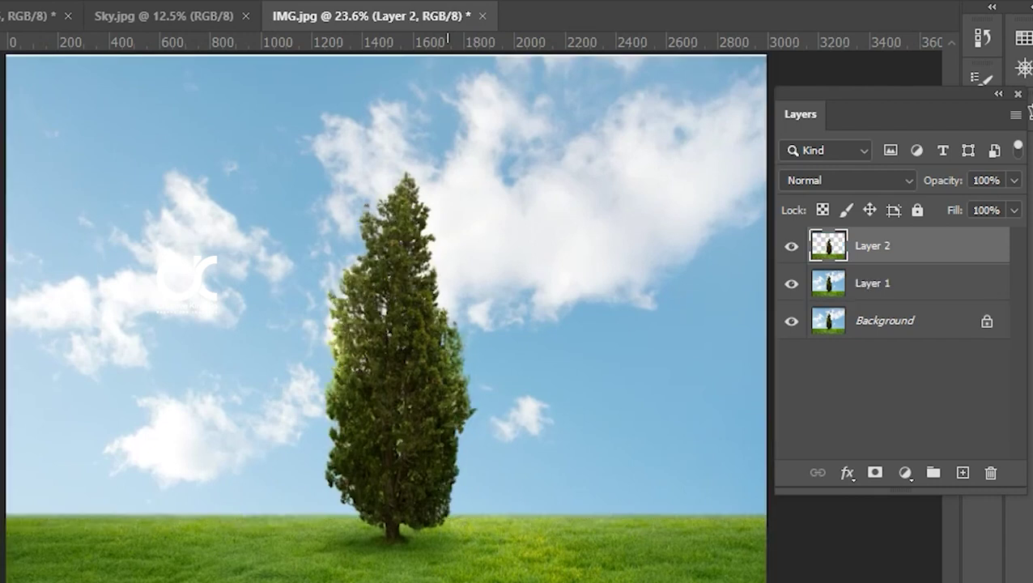
click(791, 282)
click(791, 320)
Step: Check the cut-out, select Layer 1, and bring up the Sky.jpg document
scroll(409, 292, down, 2)
scroll(408, 291, down, 2)
scroll(409, 292, up, 4)
scroll(373, 291, up, 4)
scroll(373, 291, up, 2)
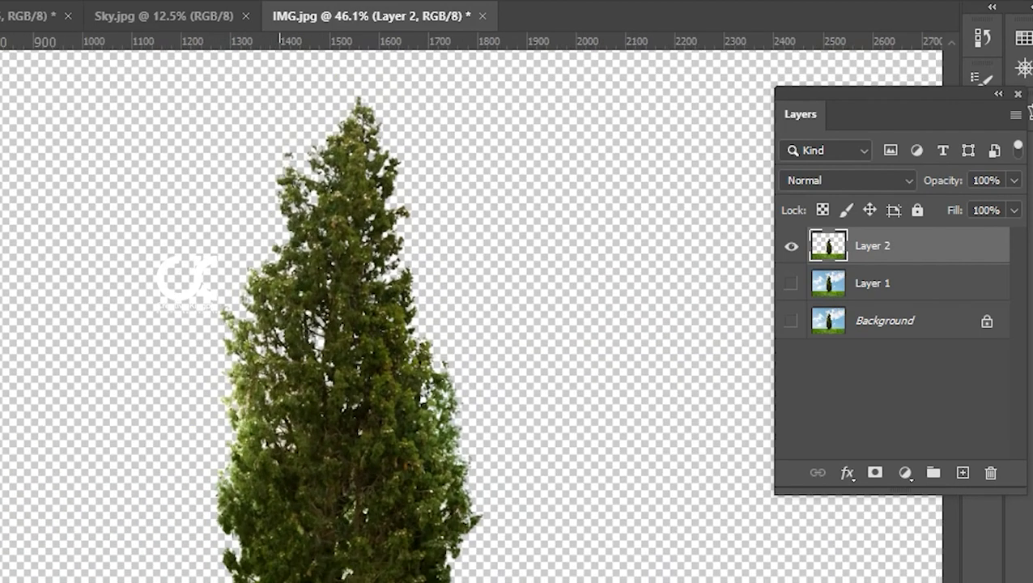
scroll(324, 292, down, 3)
scroll(279, 291, down, 2)
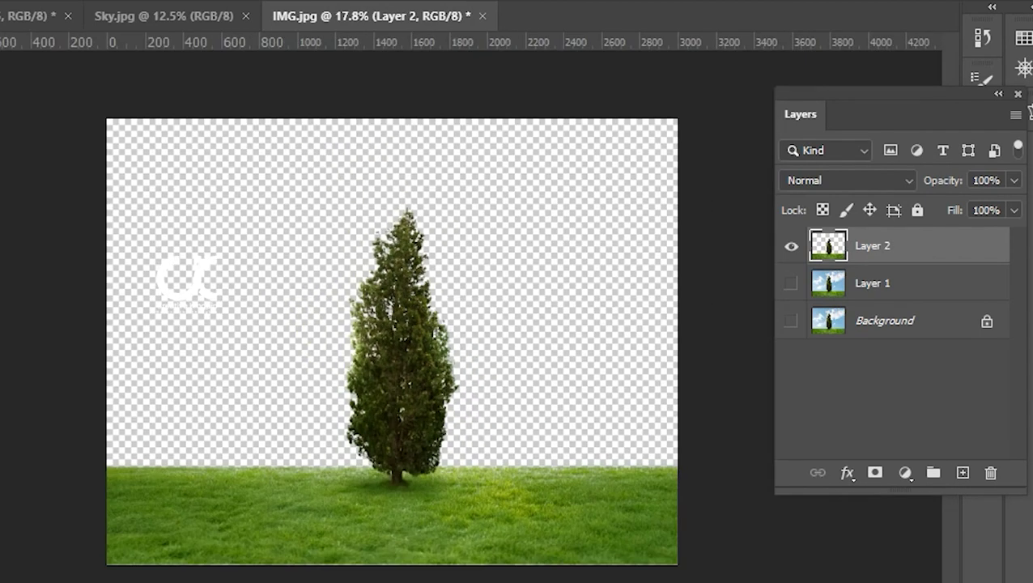
click(871, 283)
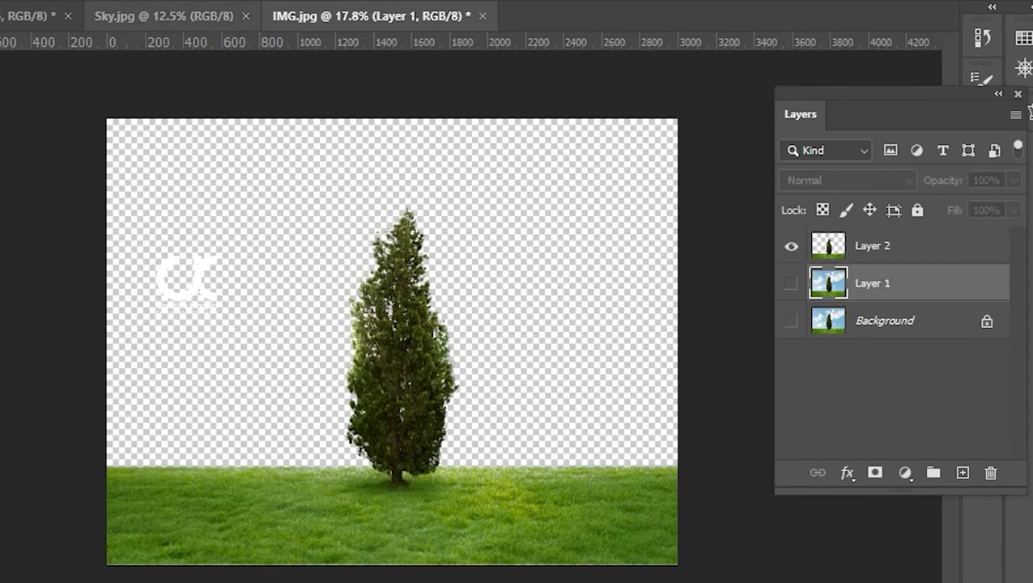
click(164, 15)
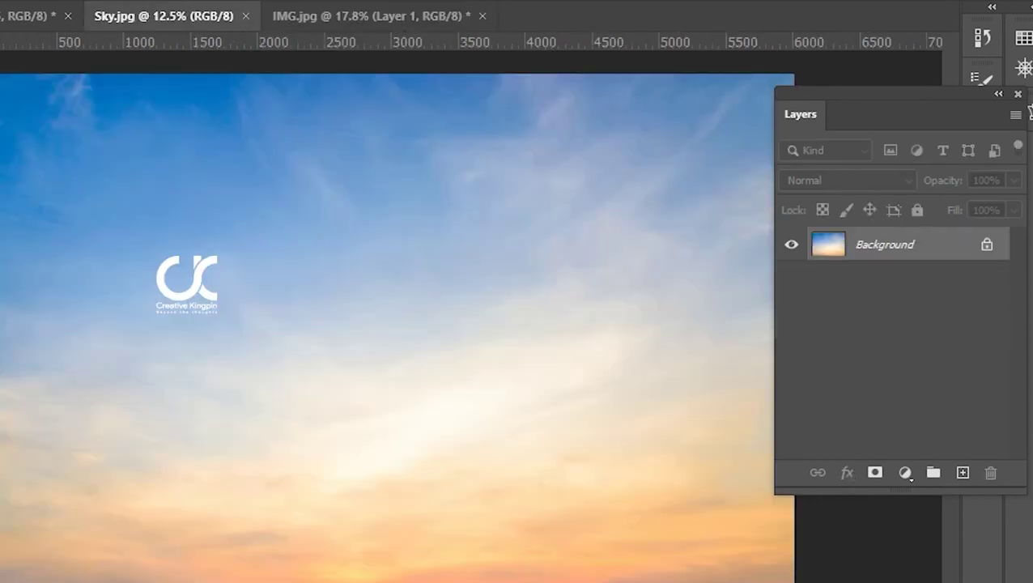
Step: Paste the sunset sky into IMG.jpg as a new layer and begin transforming it
key(ctrl+Tab)
key(ctrl+v)
key(ctrl+t)
key(ctrl+0)
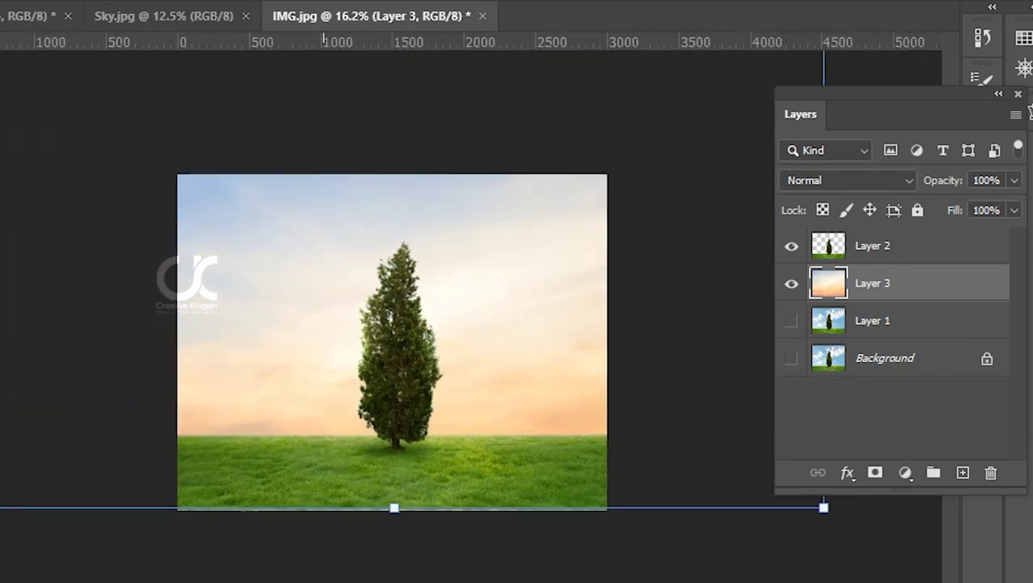
key(ctrl+0)
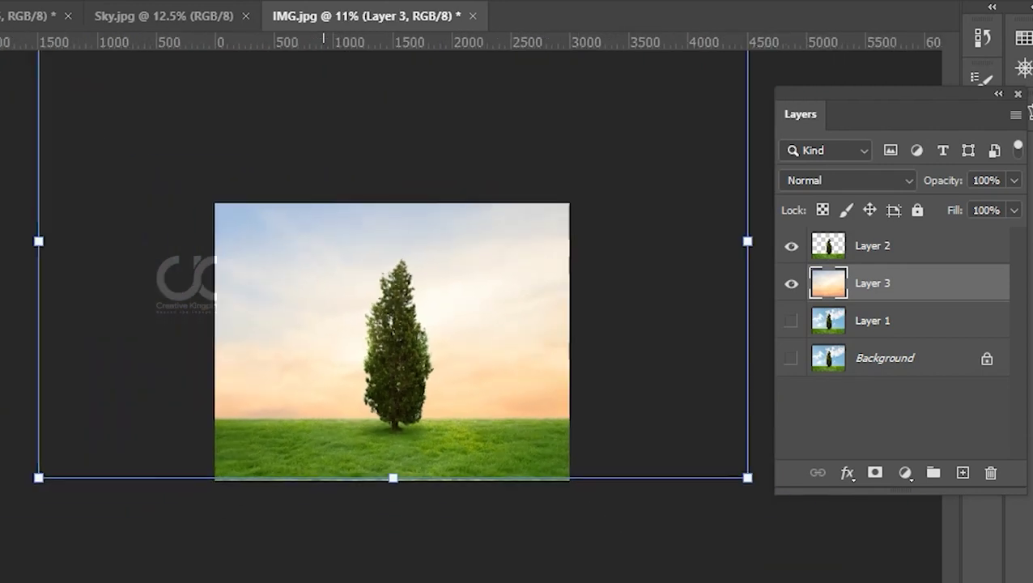
Step: Scale the sky layer down proportionally to fill the canvas and commit it
drag(692, 267, 212, 267)
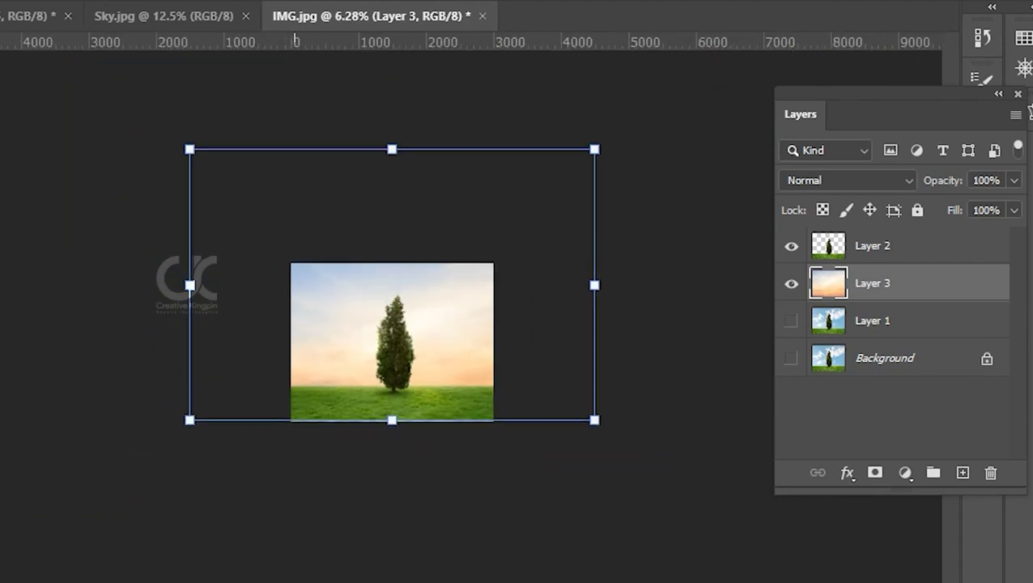
drag(189, 149, 275, 211)
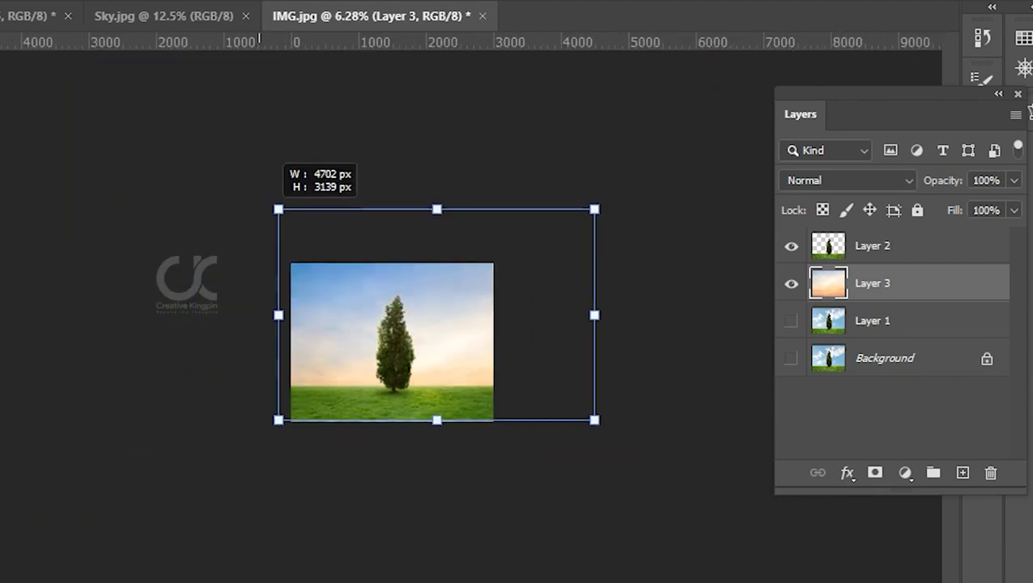
drag(594, 215, 535, 255)
scroll(395, 340, down, 2)
scroll(395, 340, up, 3)
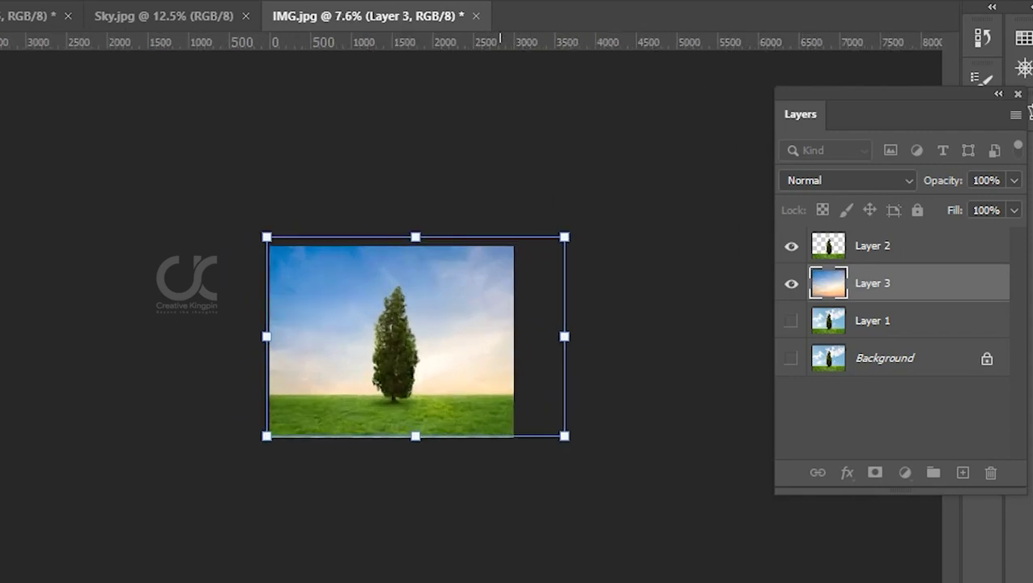
scroll(391, 341, up, 2)
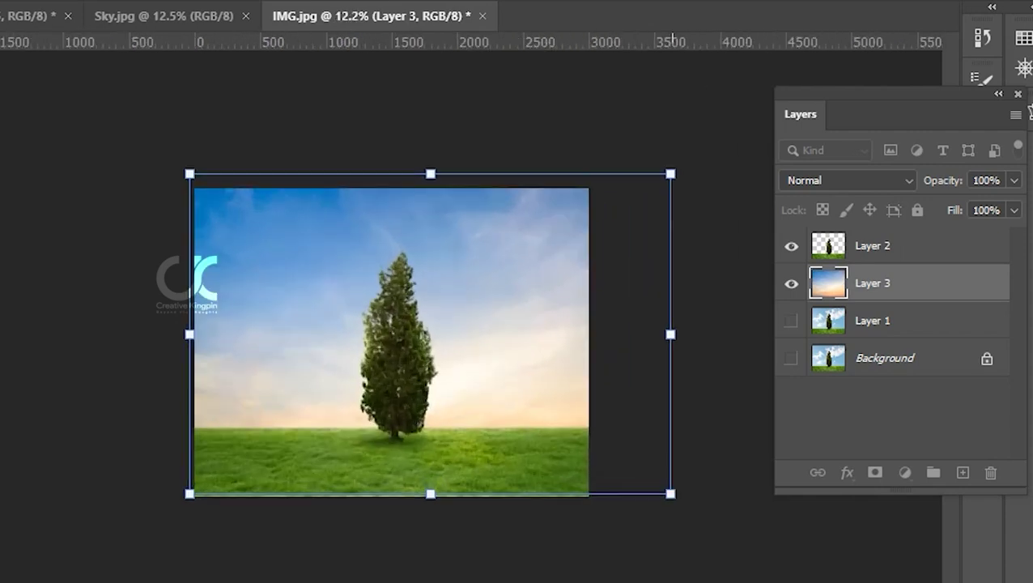
drag(670, 334, 597, 333)
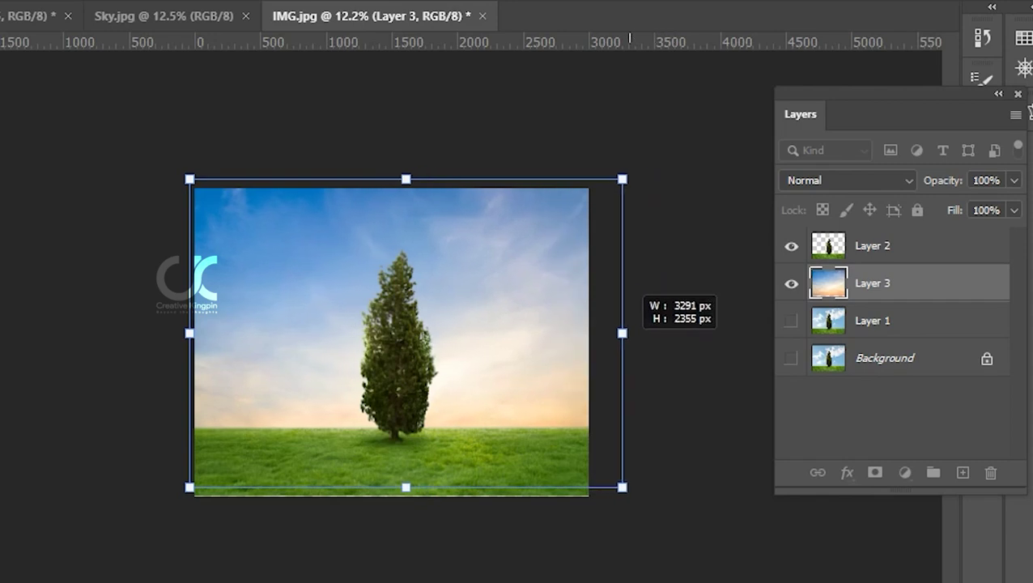
key(Return)
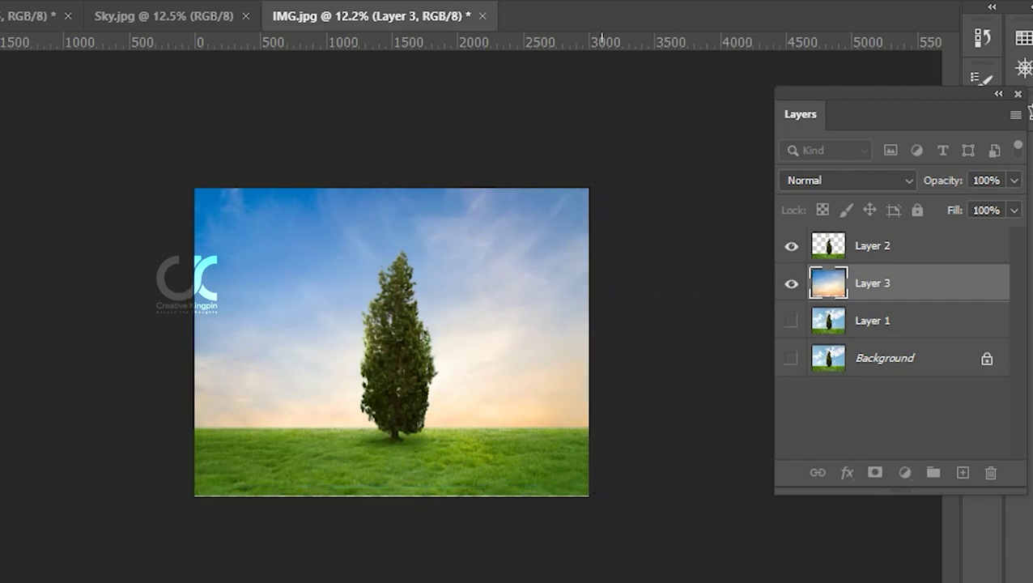
Step: Zoom in on the treetop edges, then back out to view the whole tree and grass
mouse_move(400, 341)
mouse_down()
mouse_move(415, 341)
mouse_move(261, 340)
mouse_up()
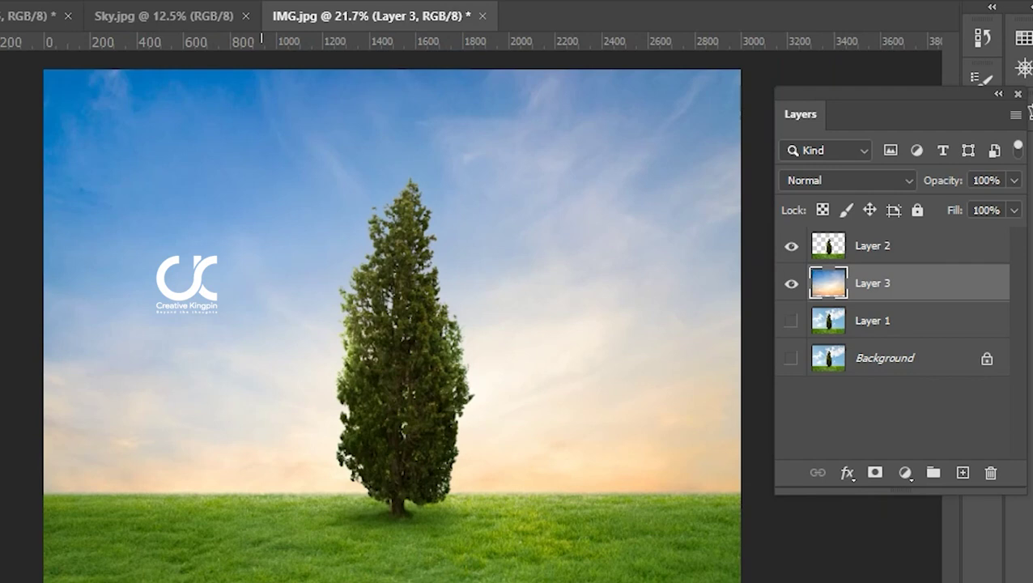
drag(261, 340, 432, 341)
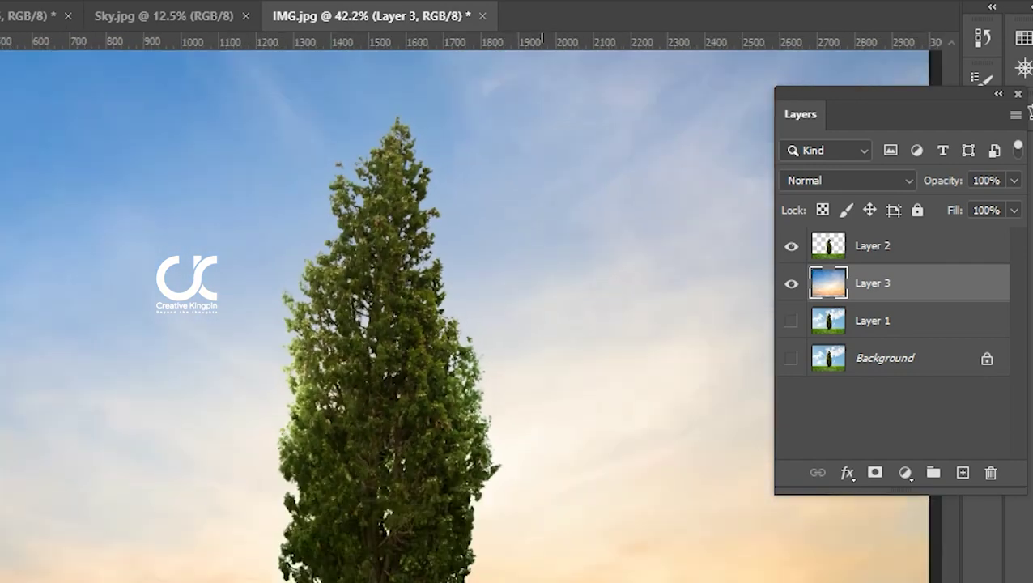
drag(414, 341, 380, 341)
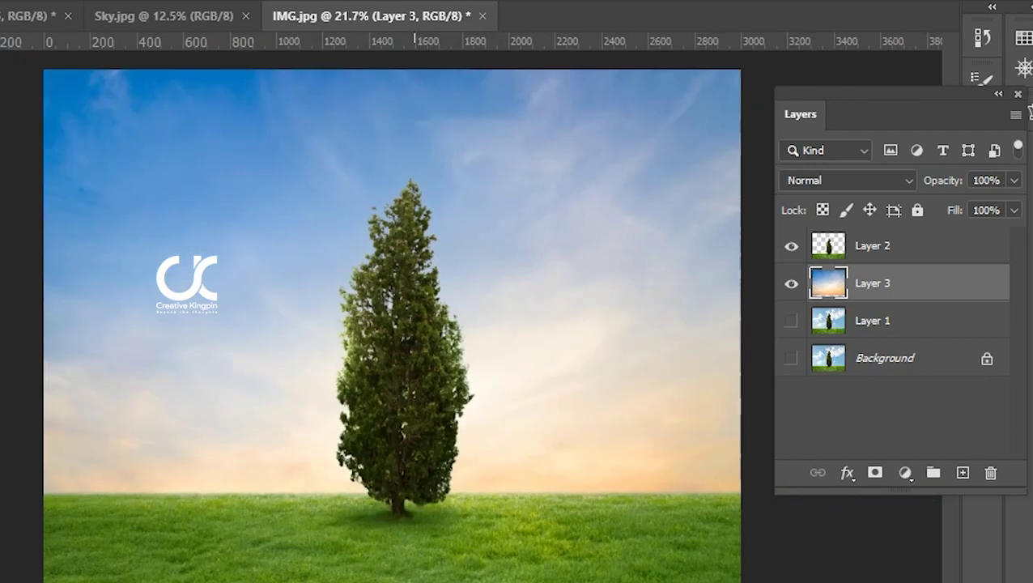
Step: Make Layer 1 visible and toggle the sunset Layer 3 to compare it with the cloudy sky
click(791, 321)
click(791, 283)
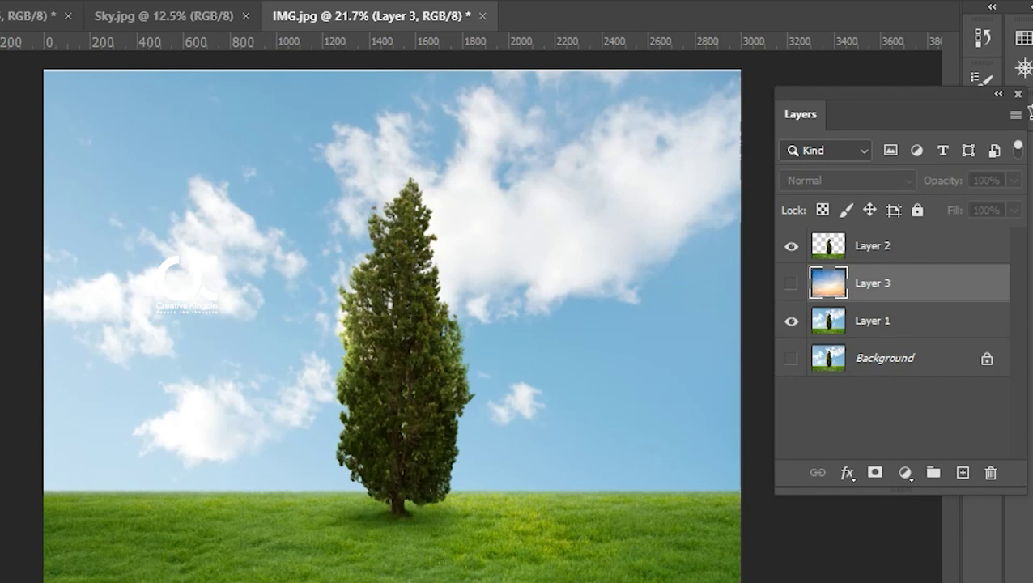
click(790, 283)
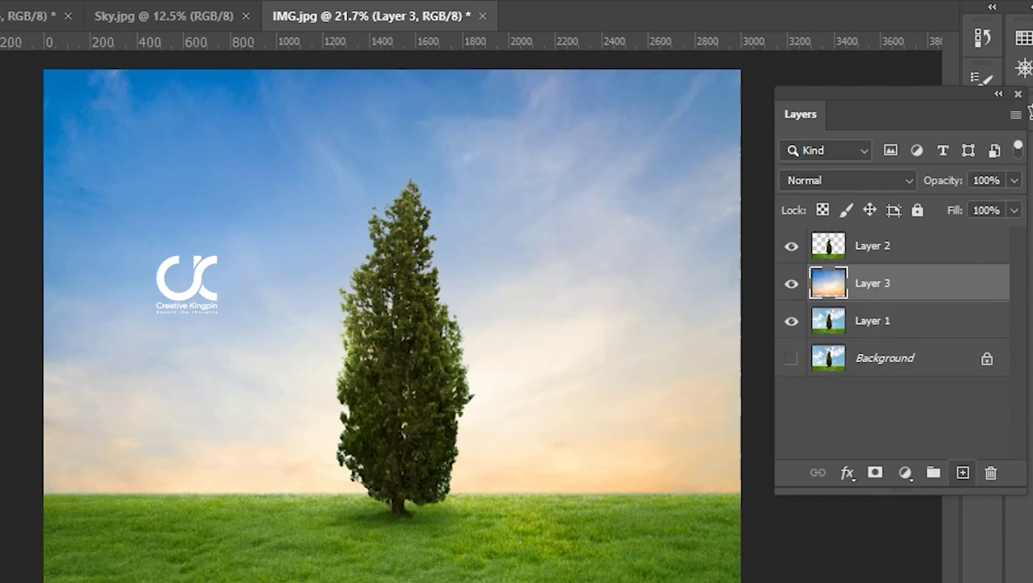
Step: On a new Layer 4, paint a soft bright yellow (fff000) glow along the horizon
click(961, 472)
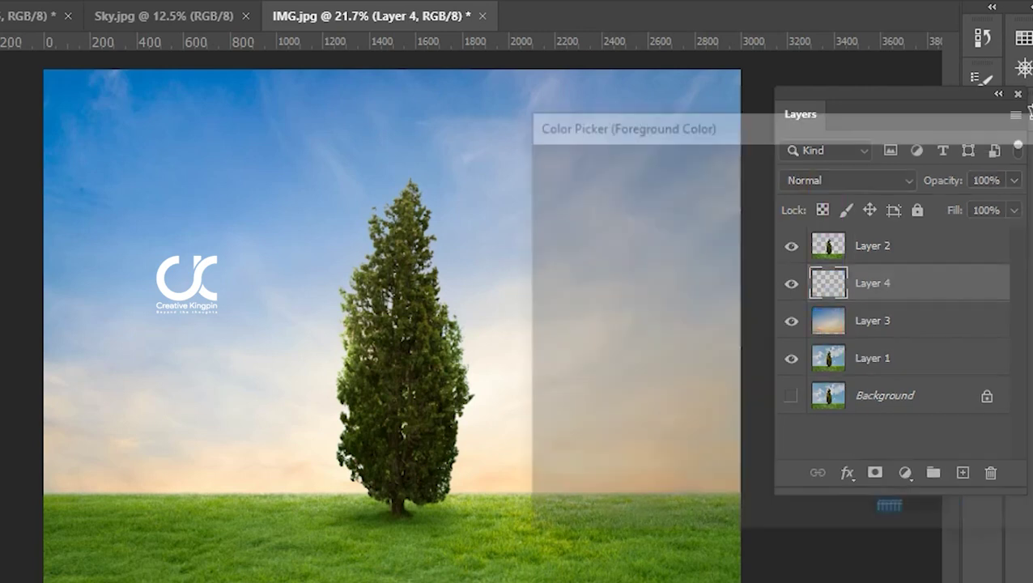
drag(831, 444, 831, 402)
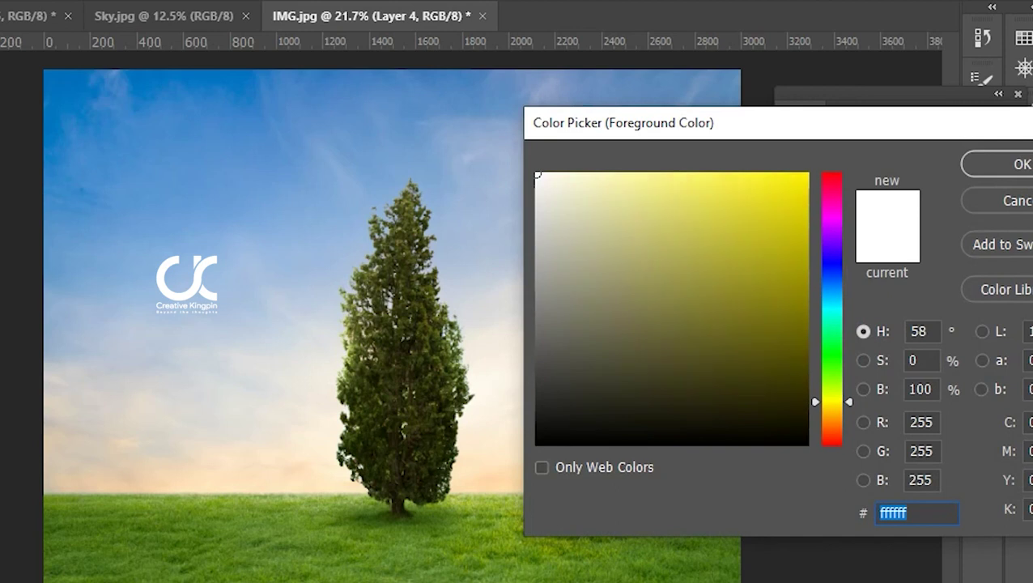
drag(797, 179, 808, 172)
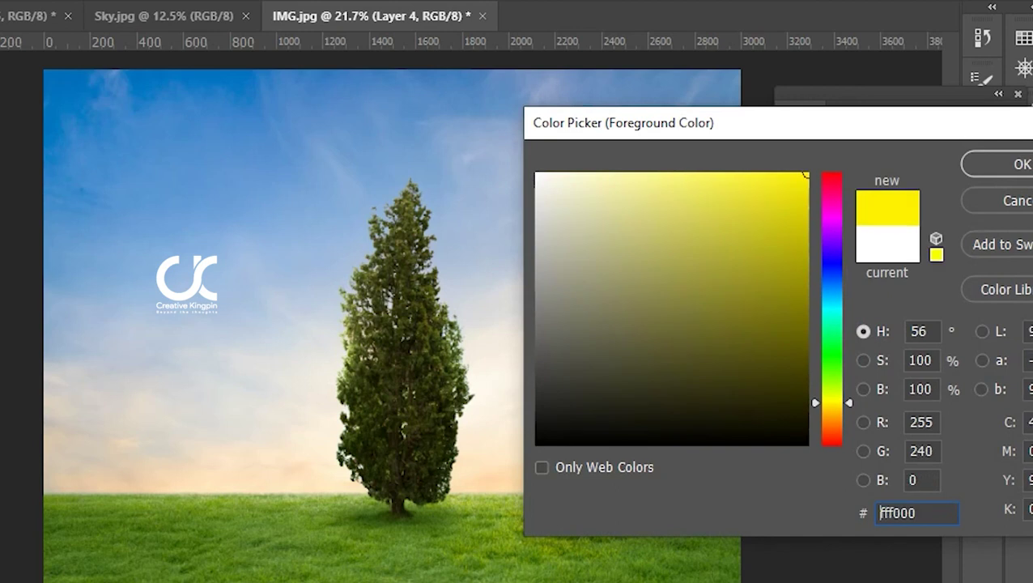
click(1011, 164)
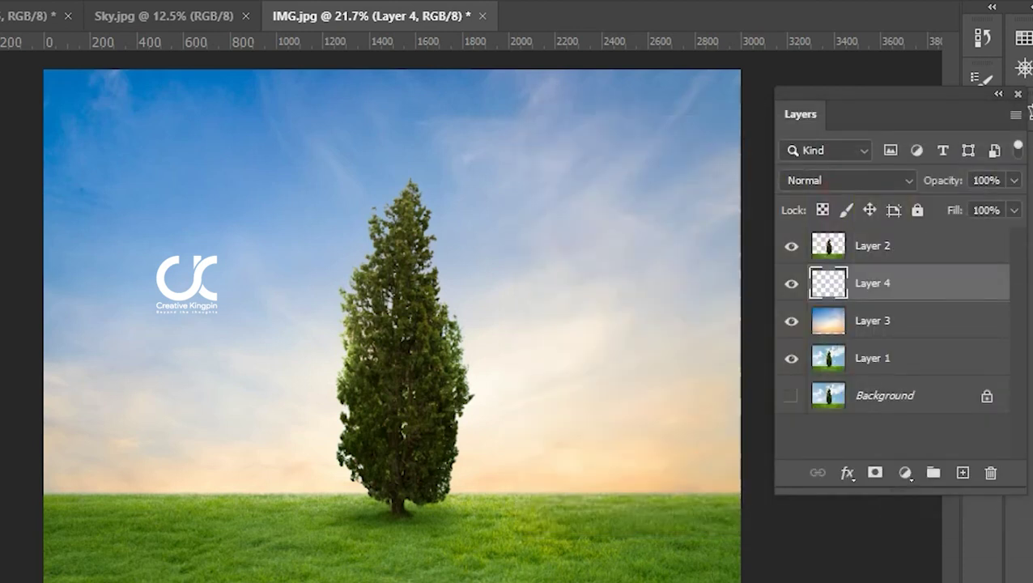
mouse_move(348, 453)
mouse_down()
mouse_move(238, 453)
mouse_move(478, 453)
mouse_up()
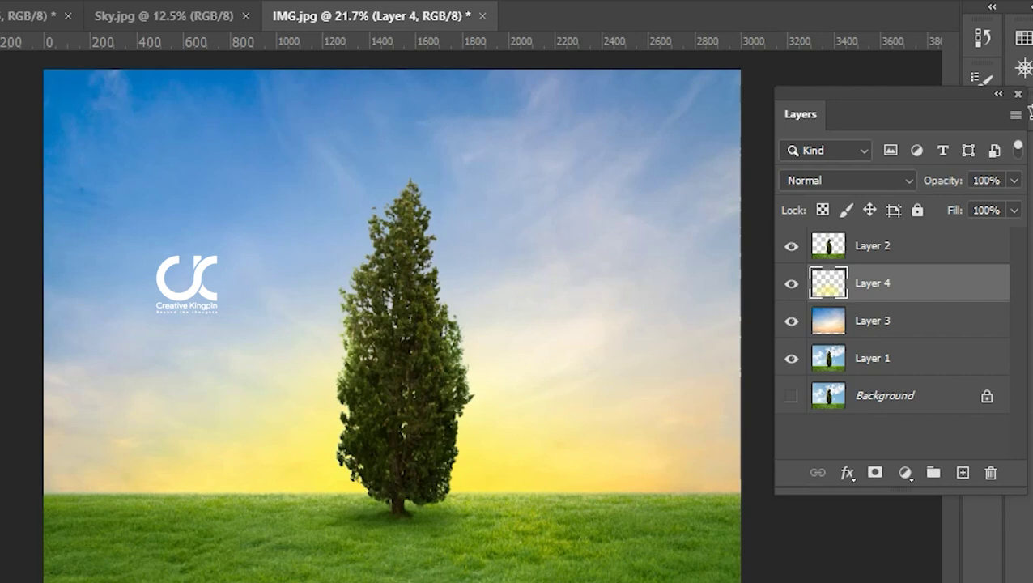
Step: Switch Layer 4's blend mode to Multiply to warm the yellow horizon glow
click(848, 180)
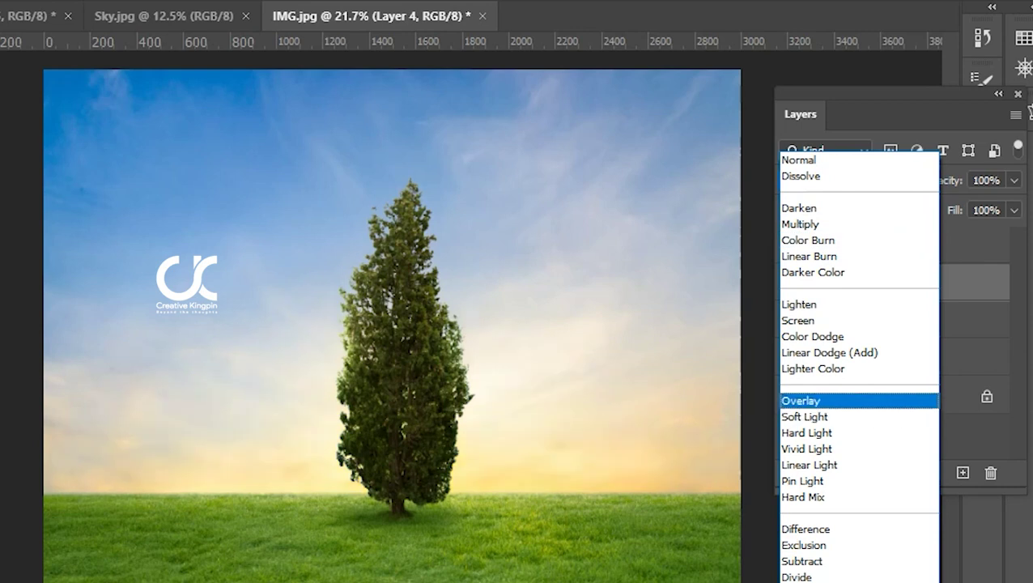
click(858, 224)
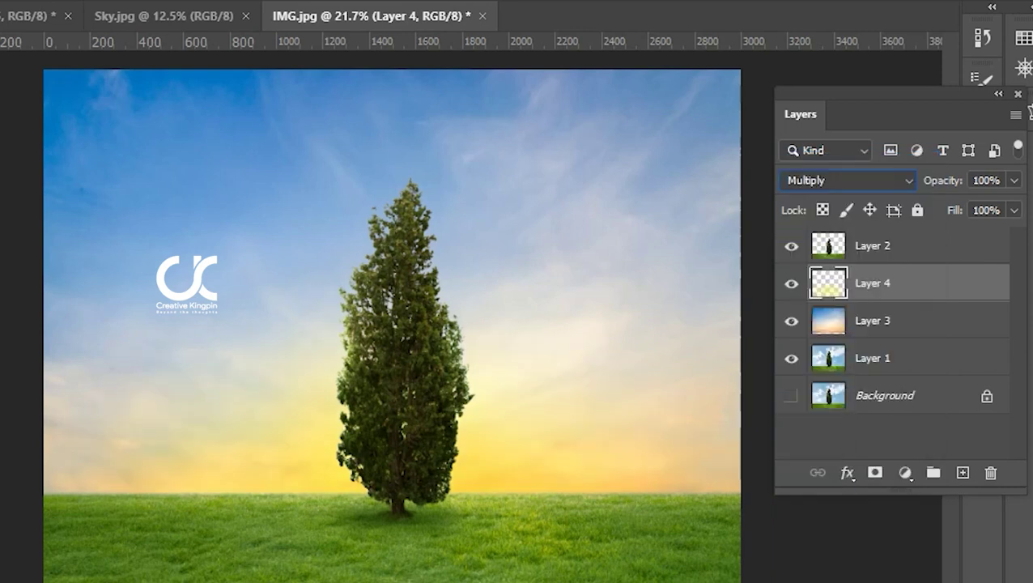
scroll(353, 351, up, 1)
scroll(353, 351, down, 3)
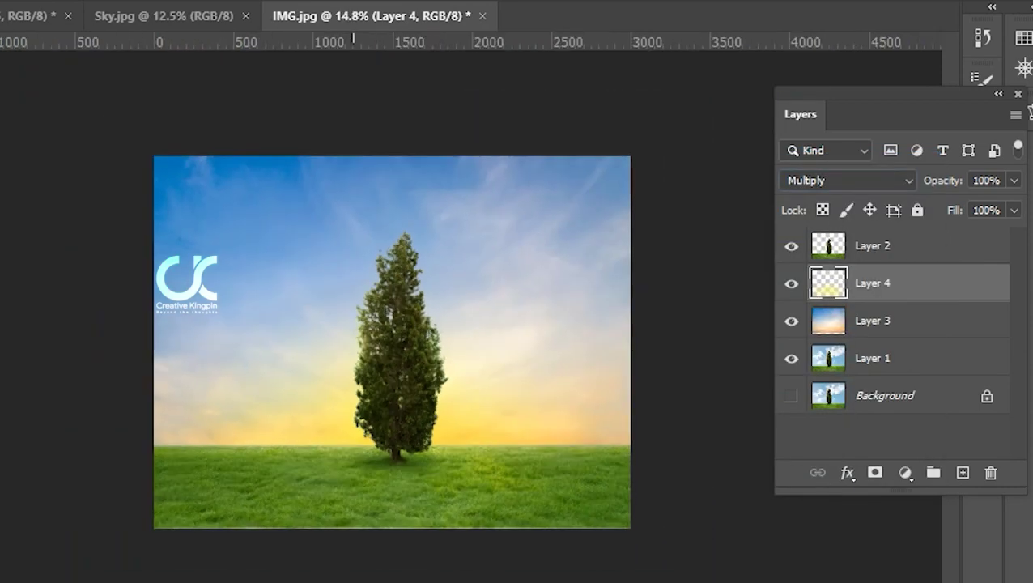
scroll(447, 351, up, 2)
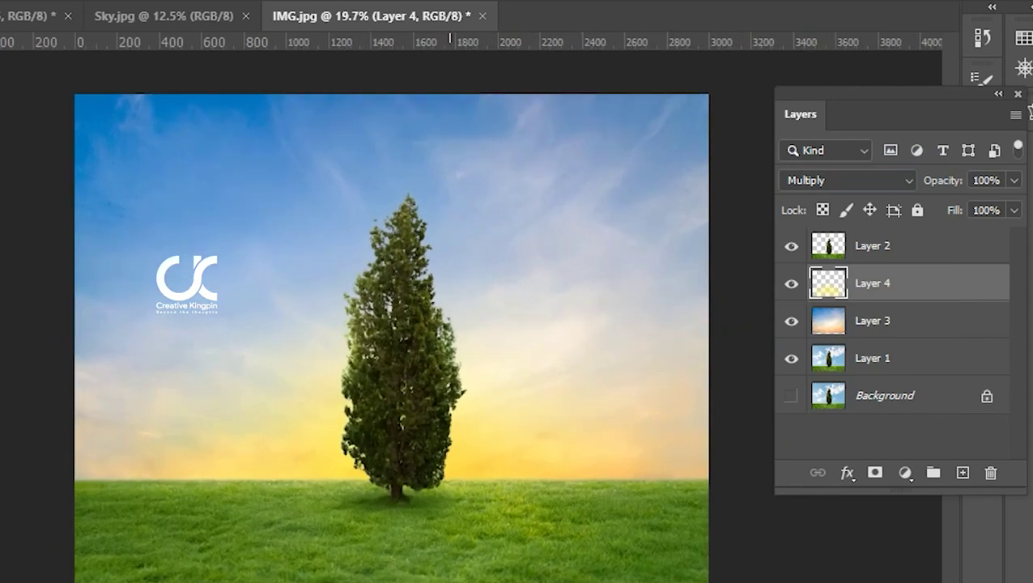